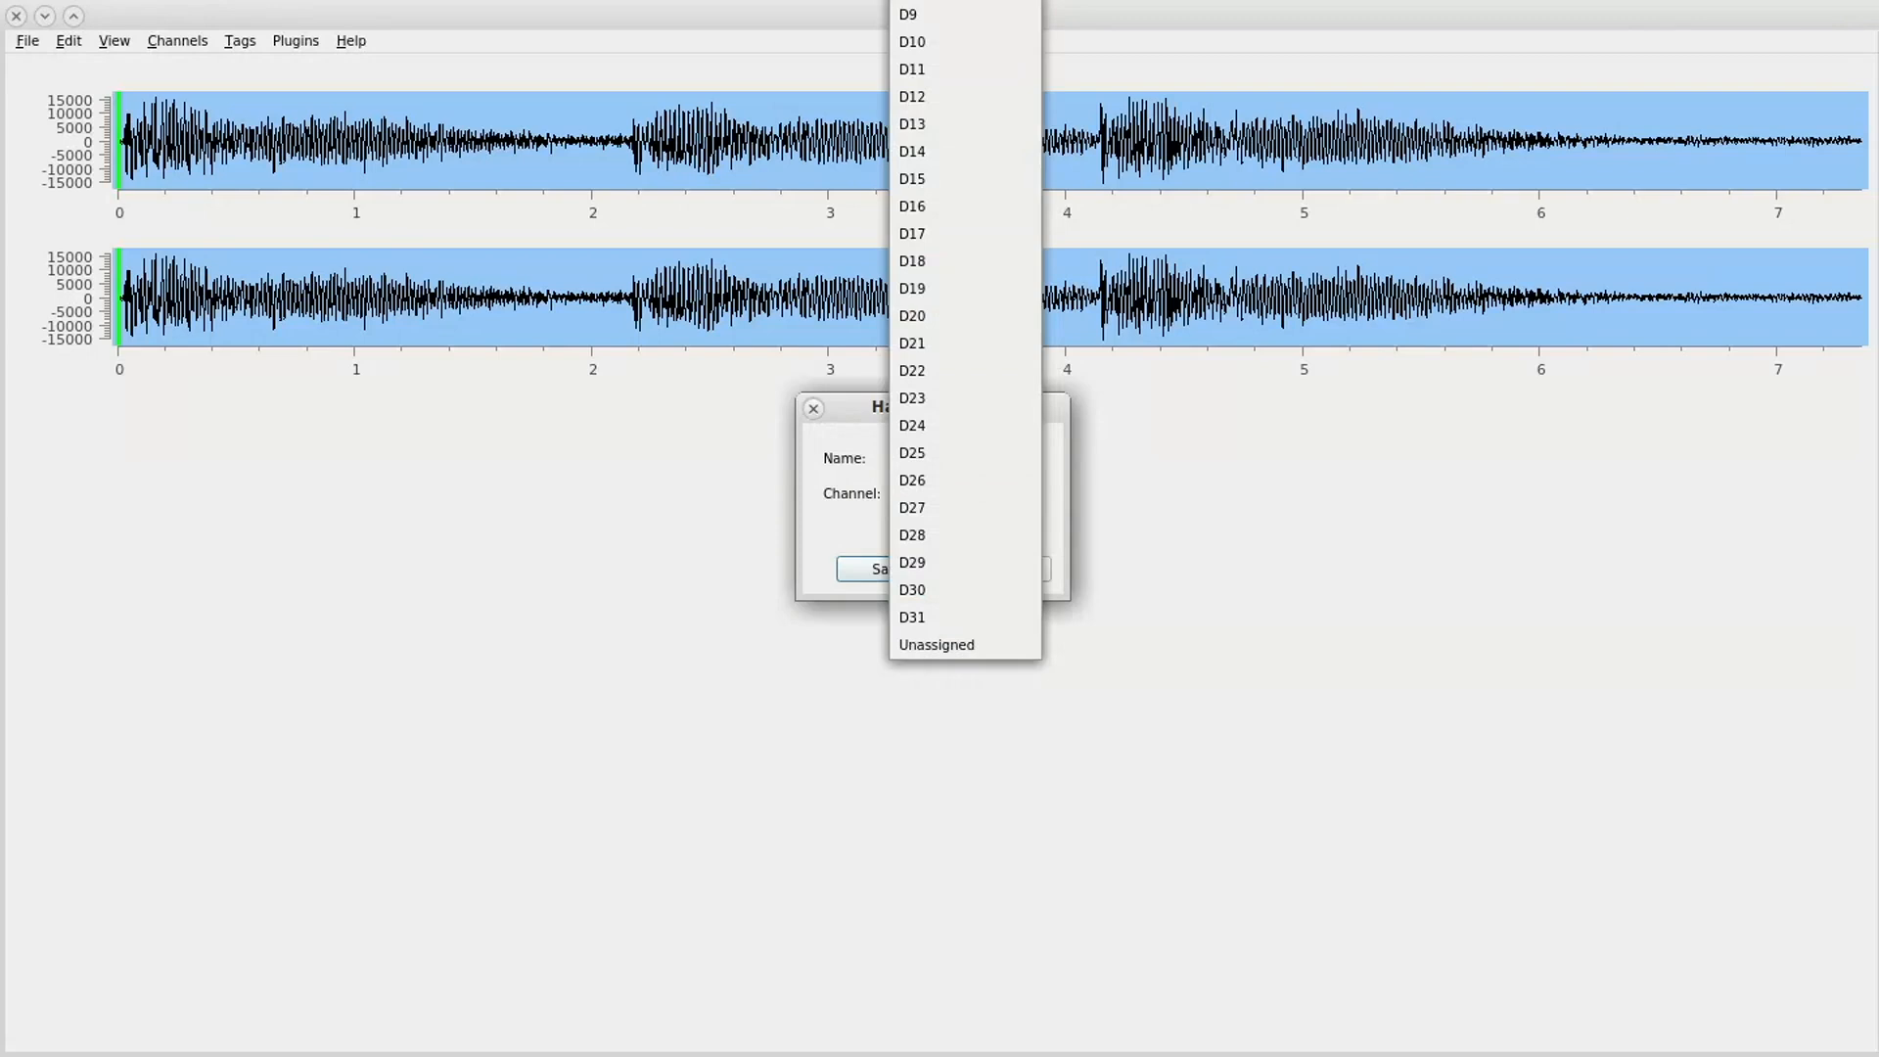
- Assign the new digital channel D to D0, save it, and add a control point at value 0 near its start
click(910, 0)
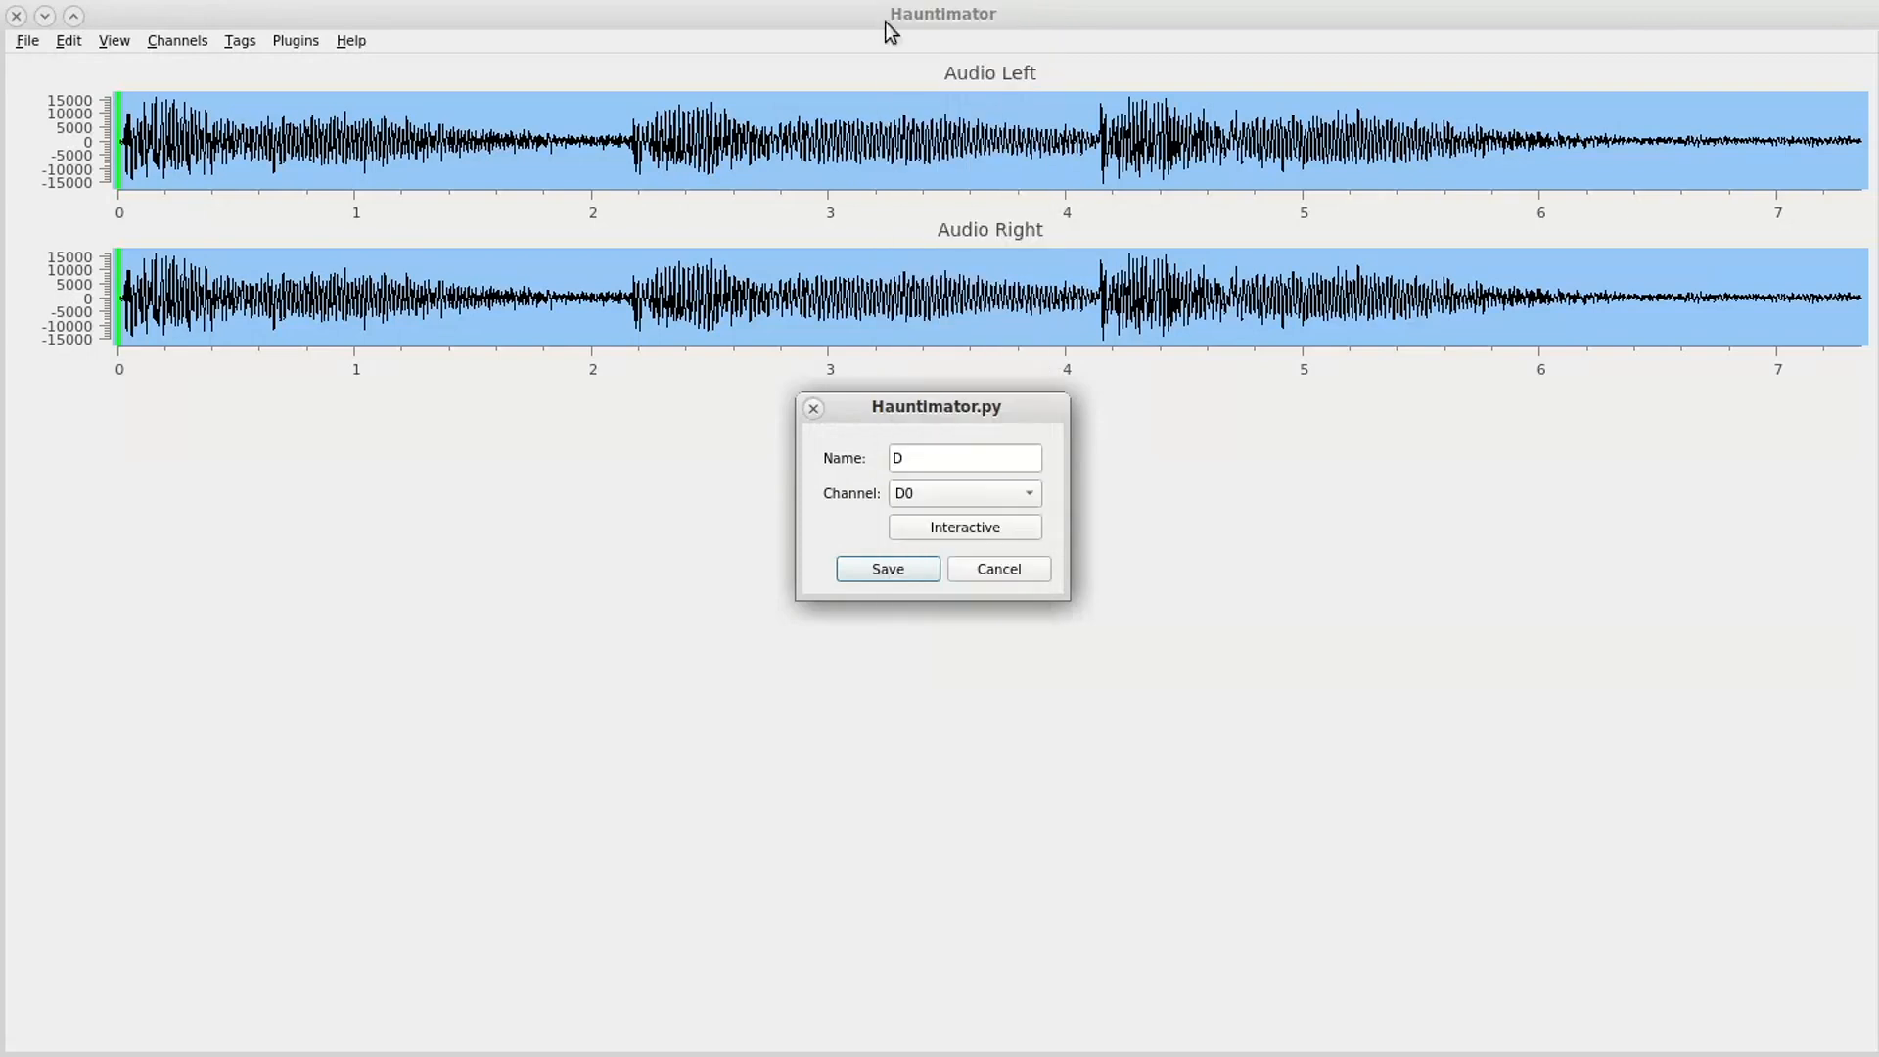
click(889, 569)
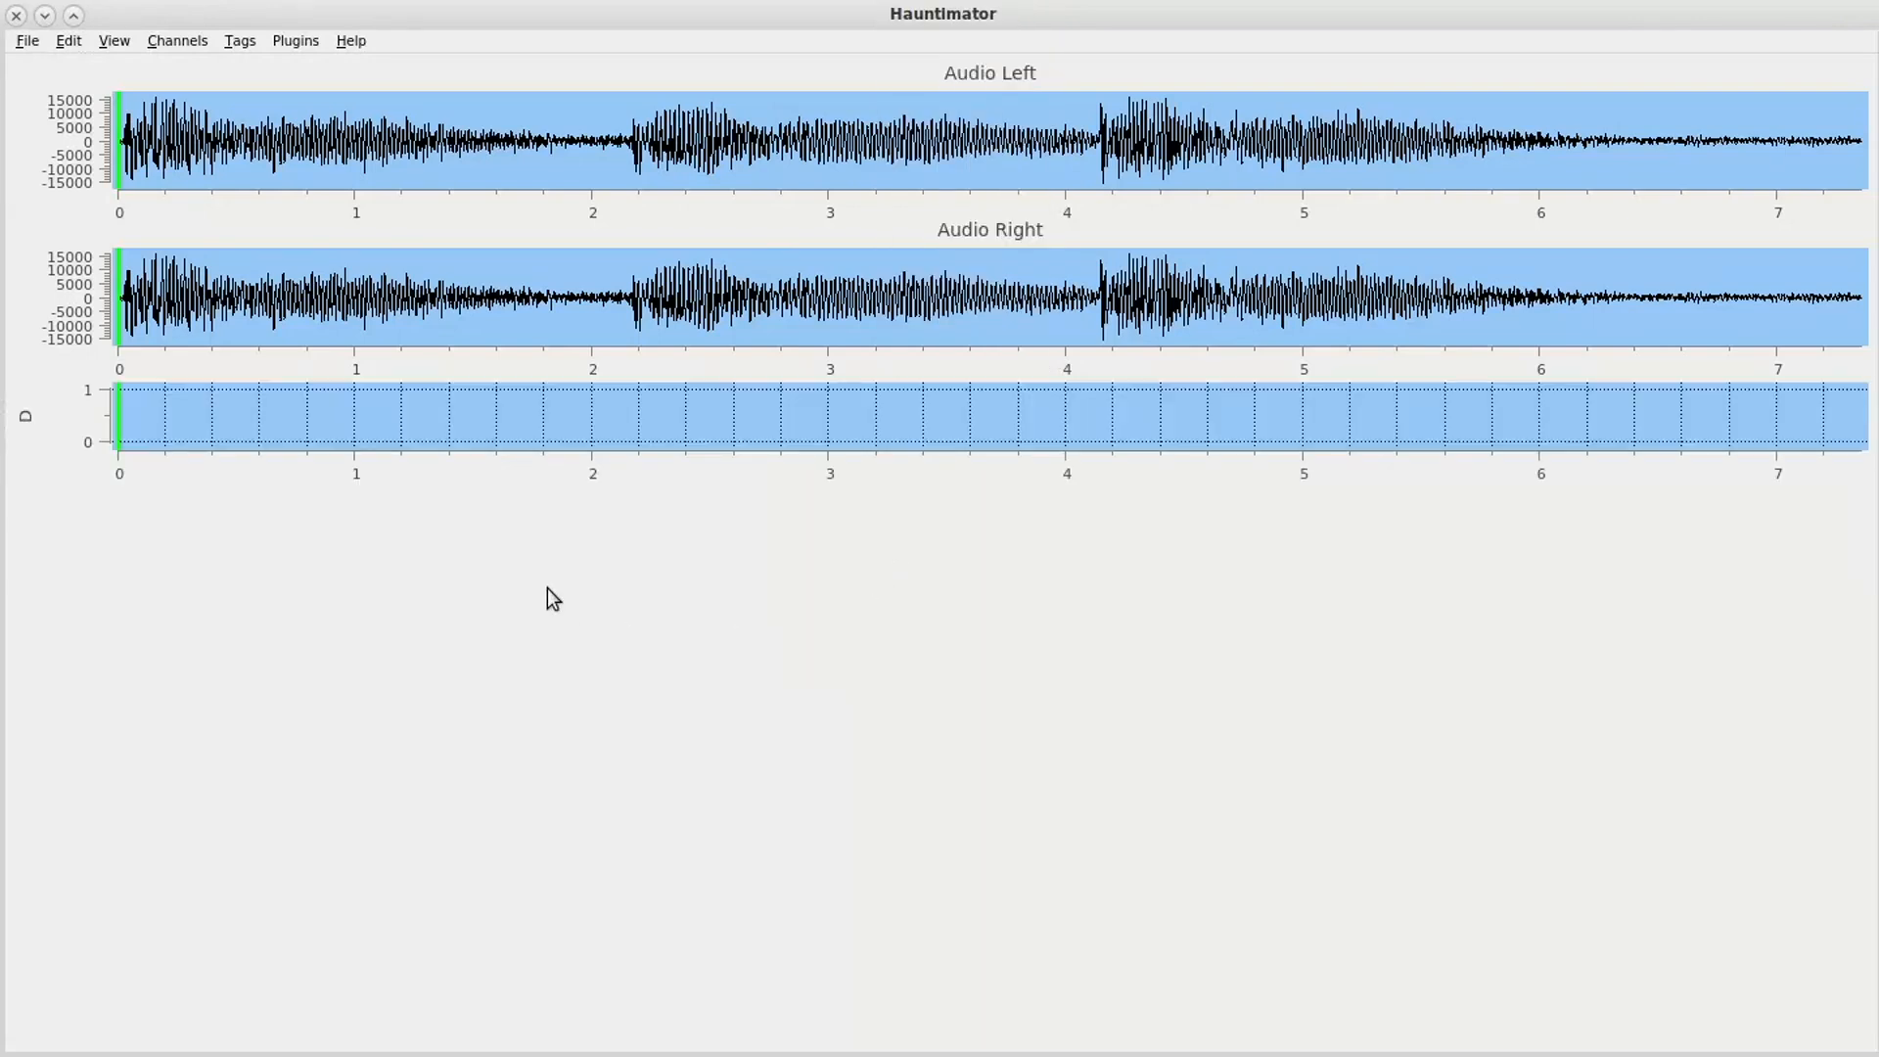
shift+click(142, 441)
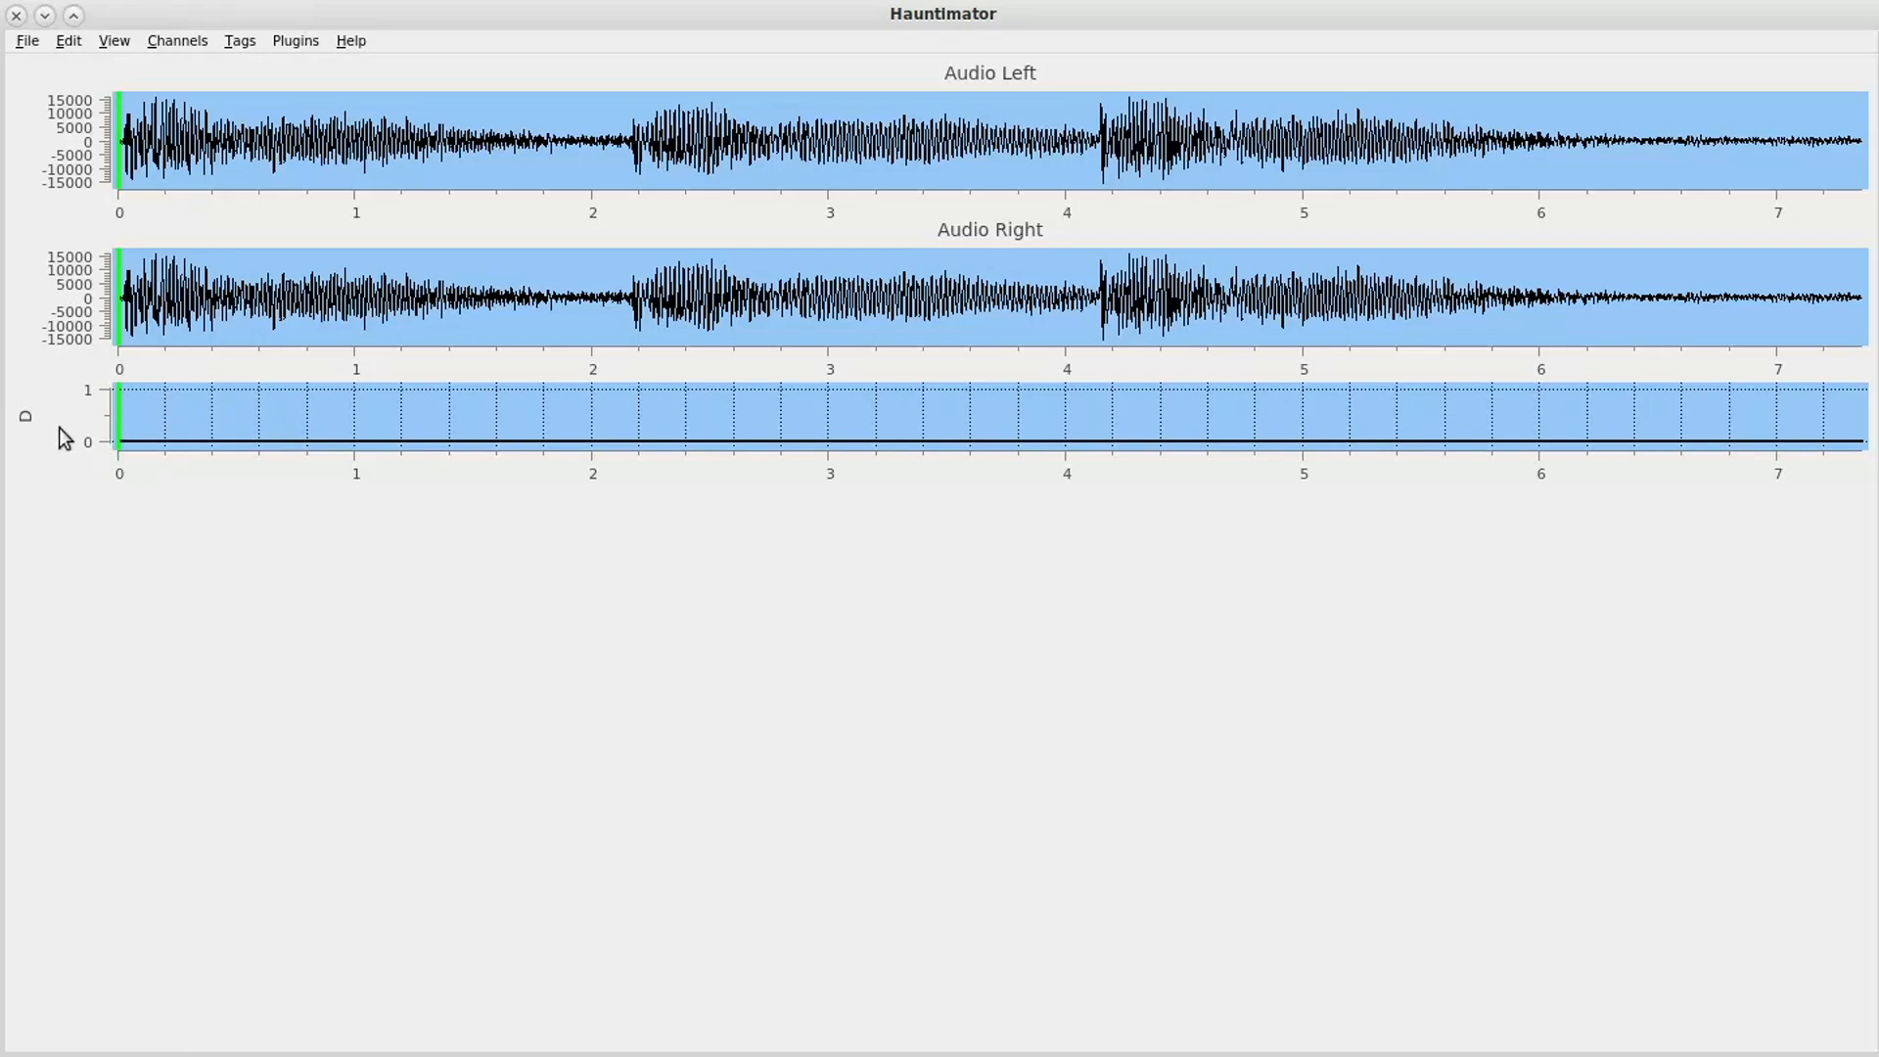
- Replicate channel D seven times with the stock replicate plugin
click(33, 417)
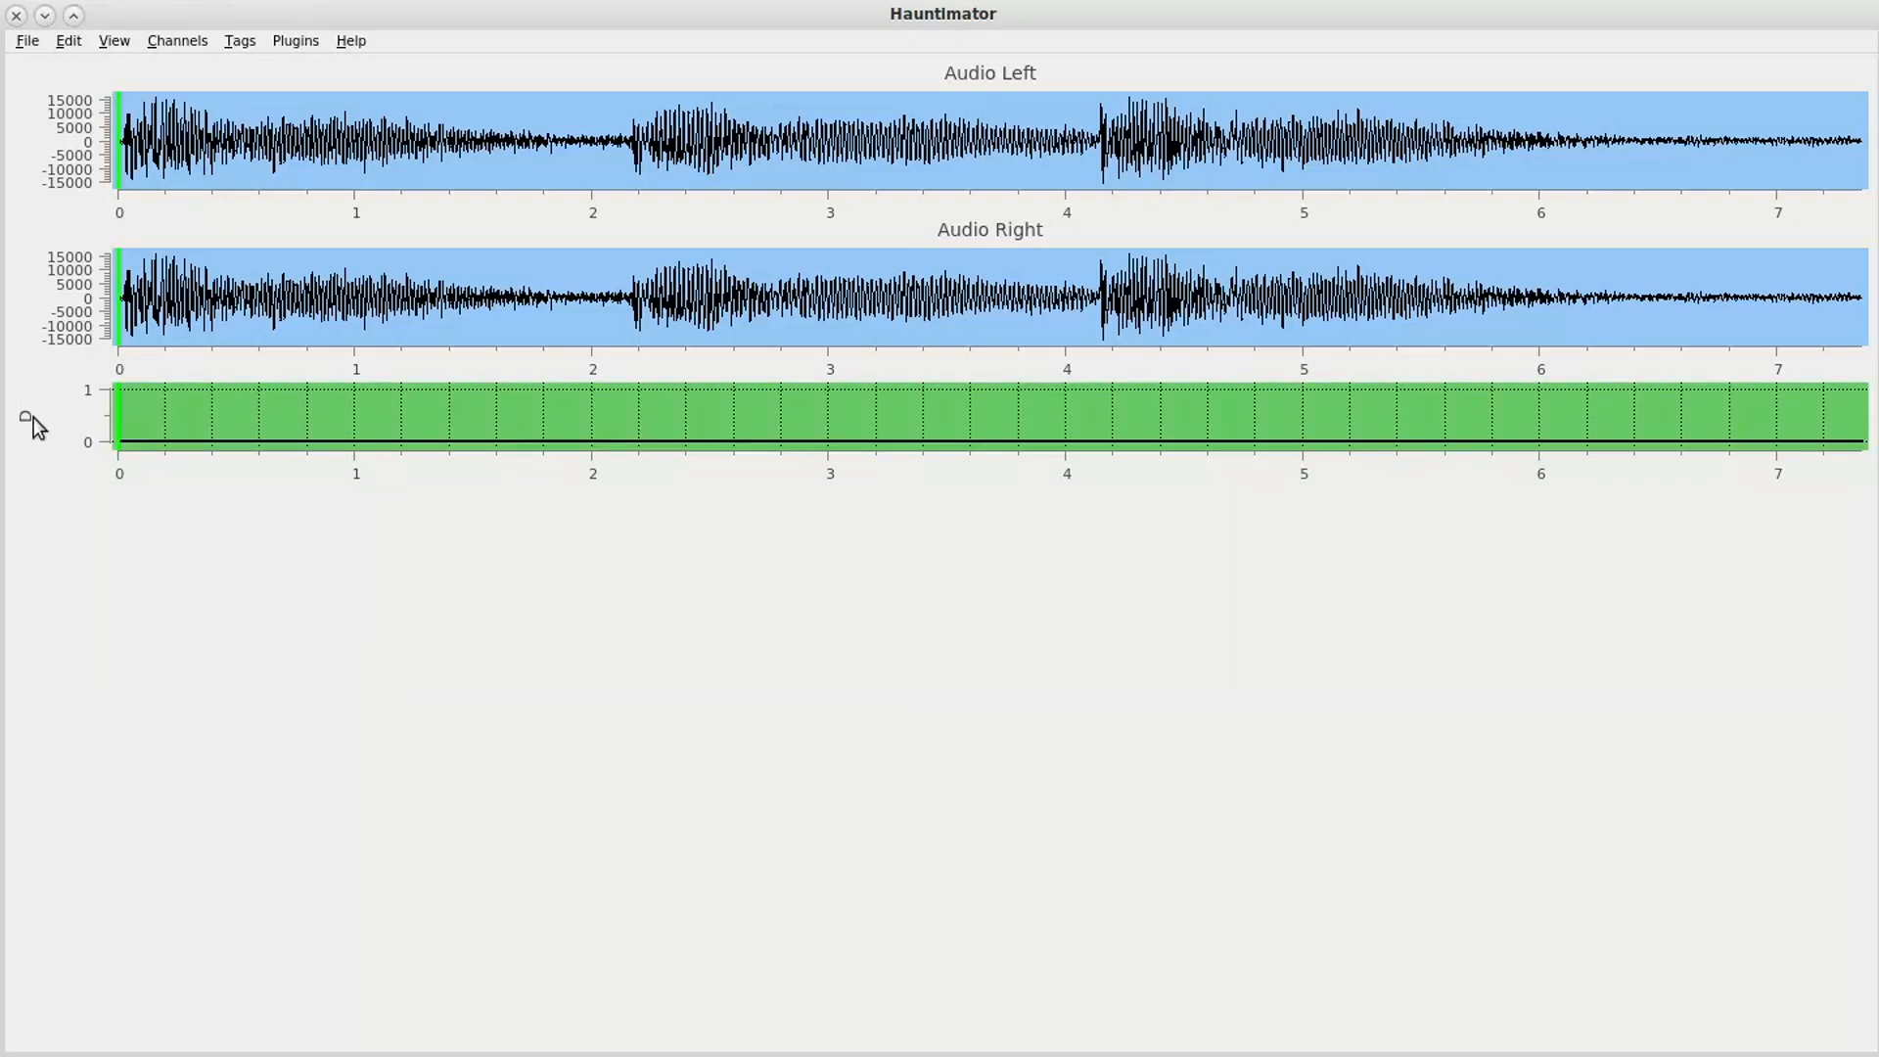
click(298, 40)
mouse_move(302, 88)
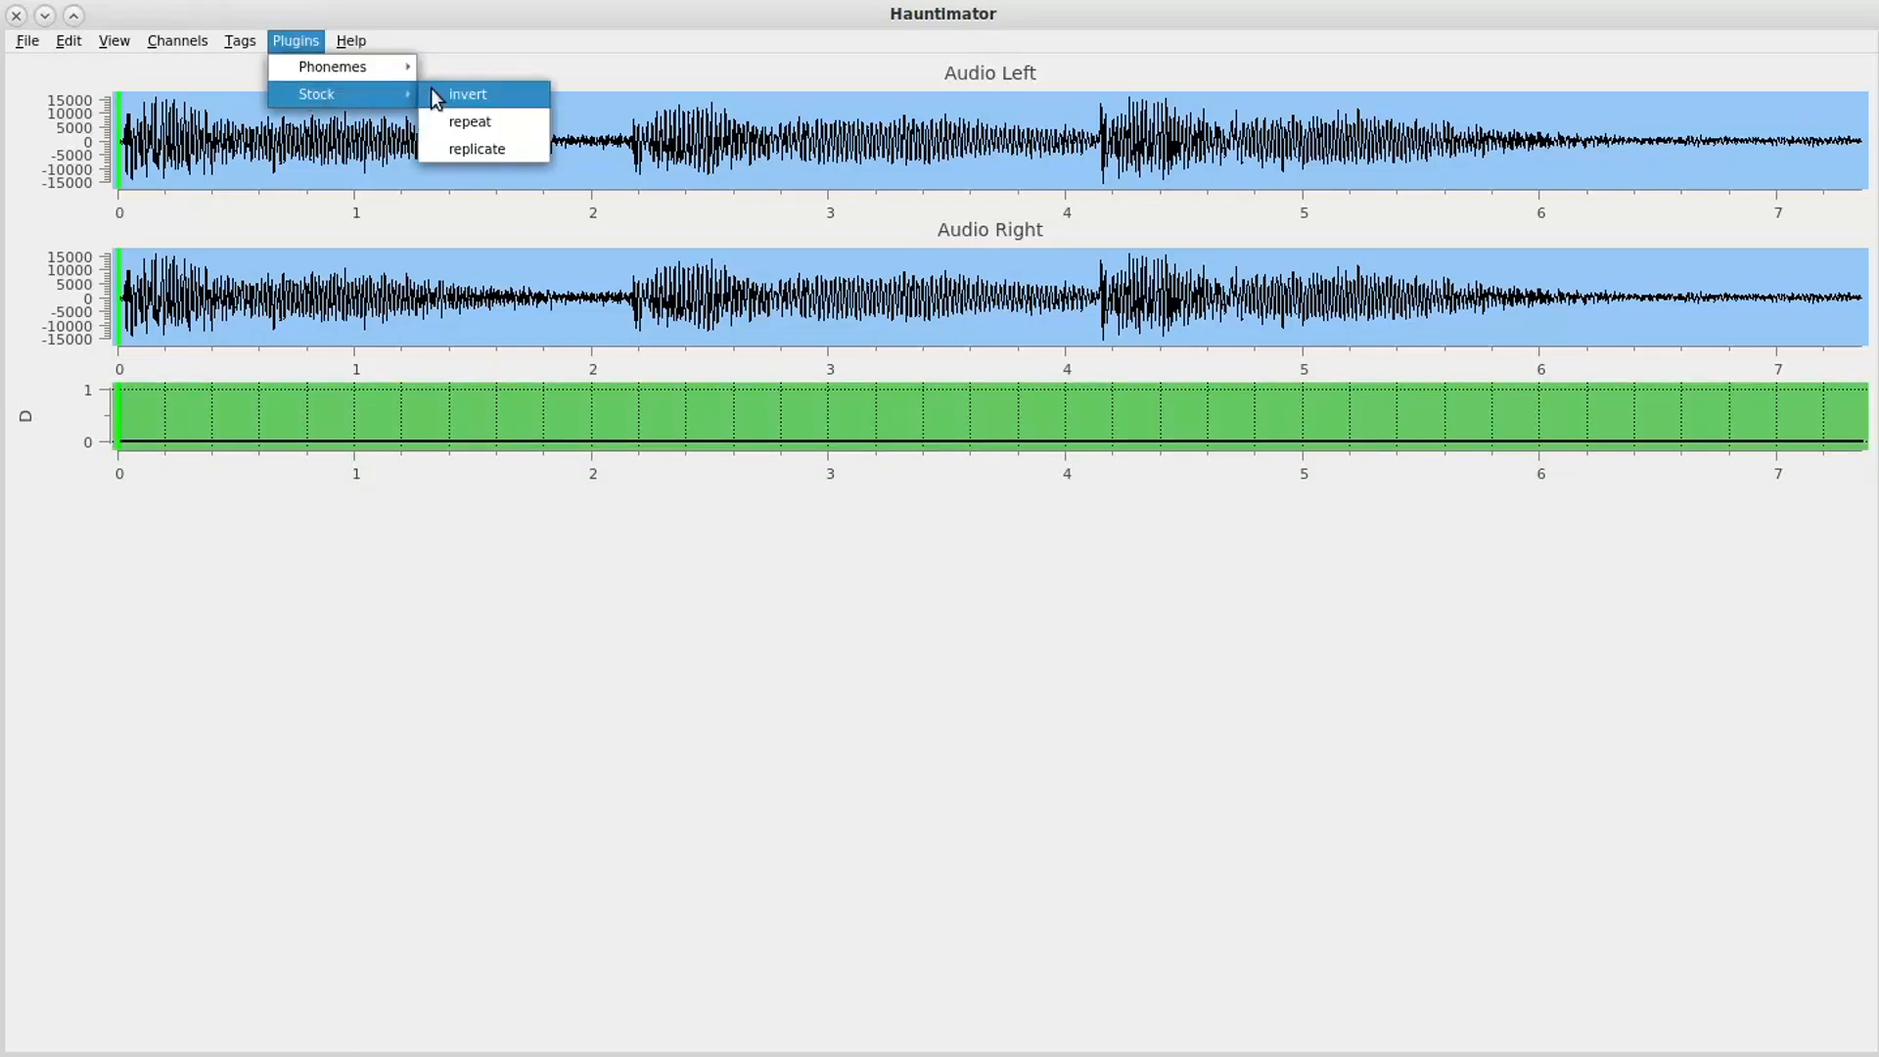
click(474, 147)
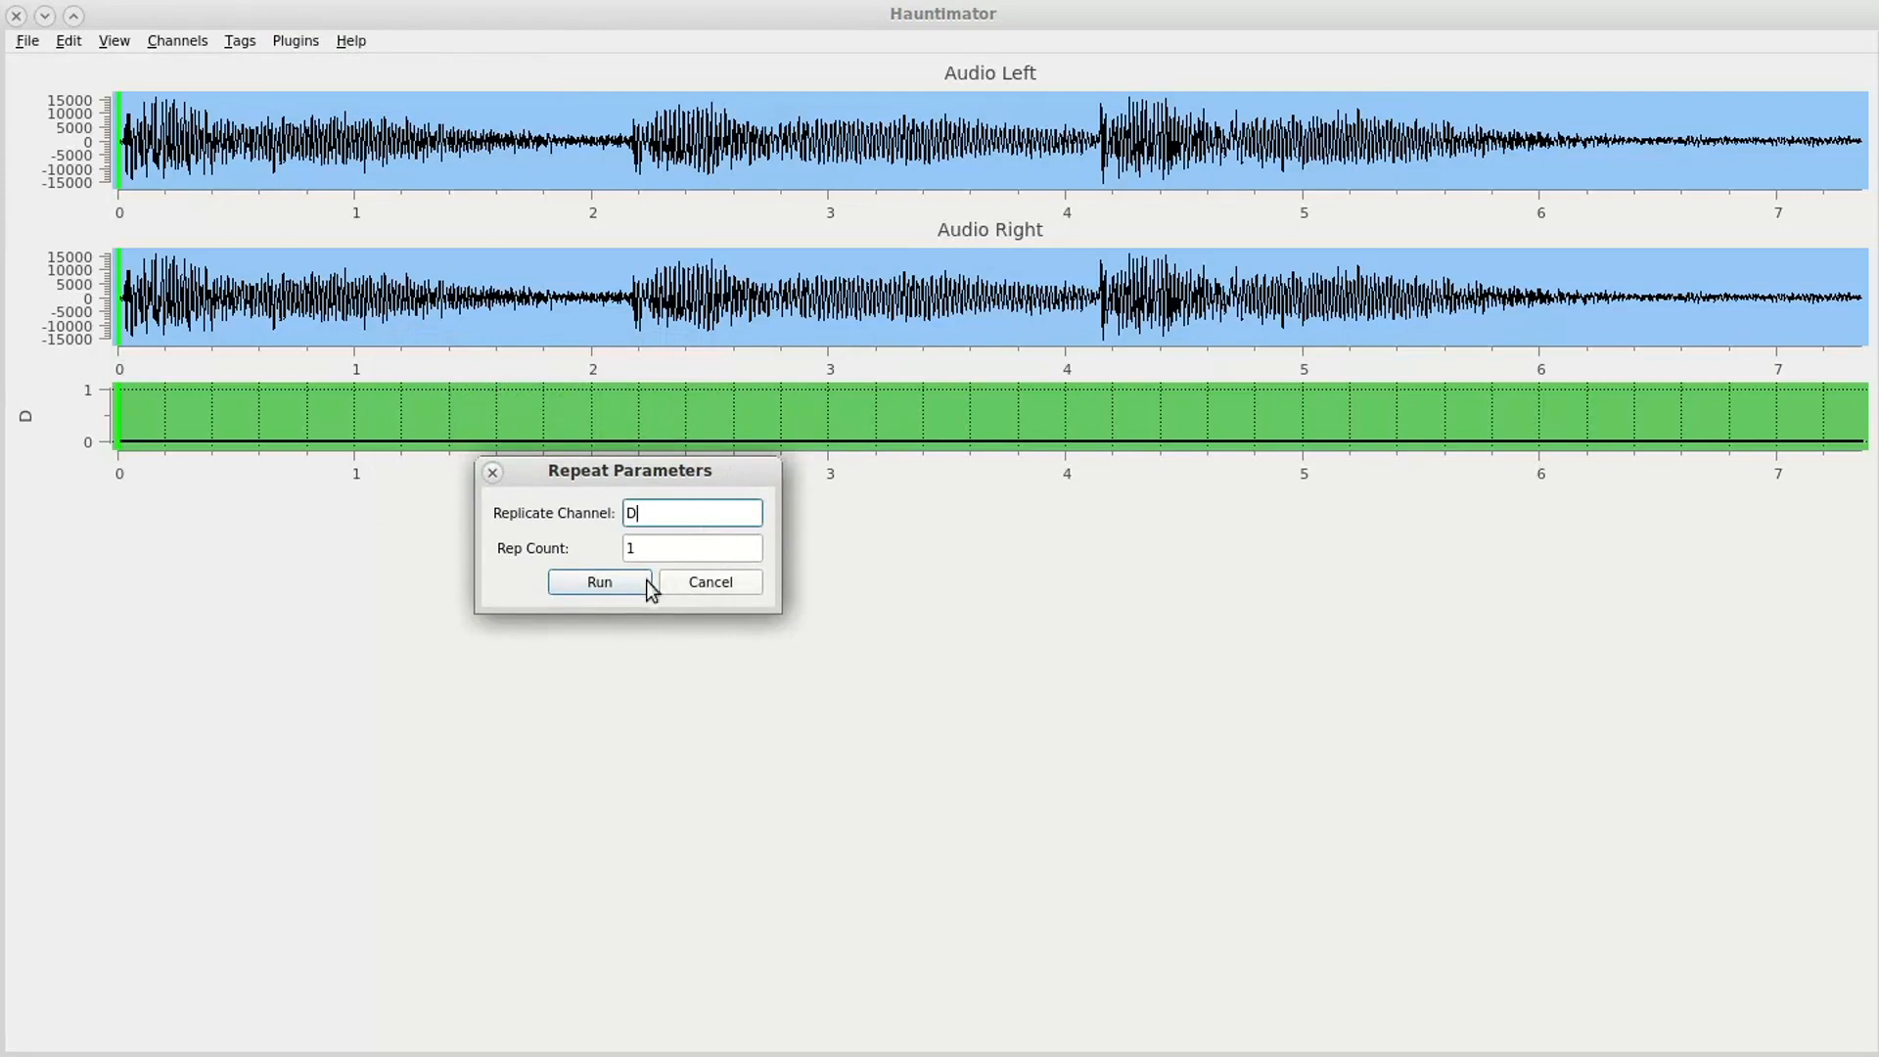
click(648, 547)
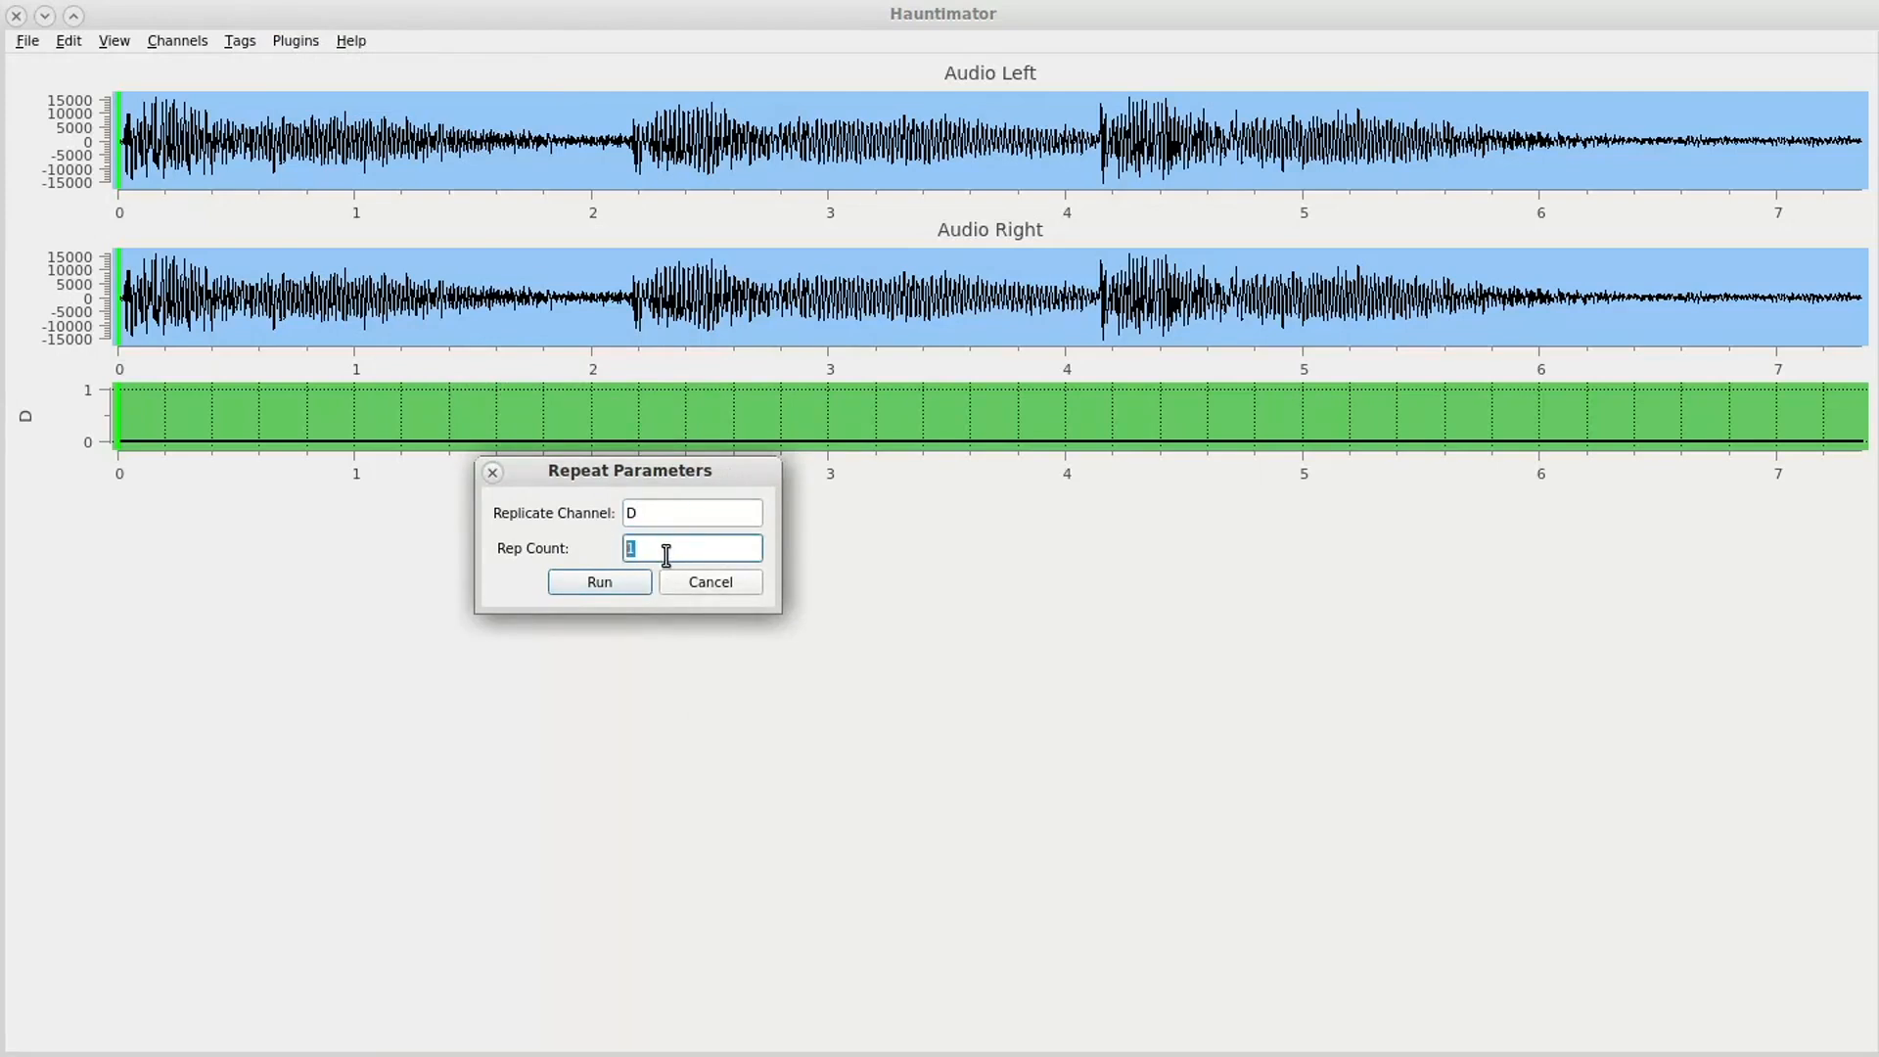
text(7)
click(599, 583)
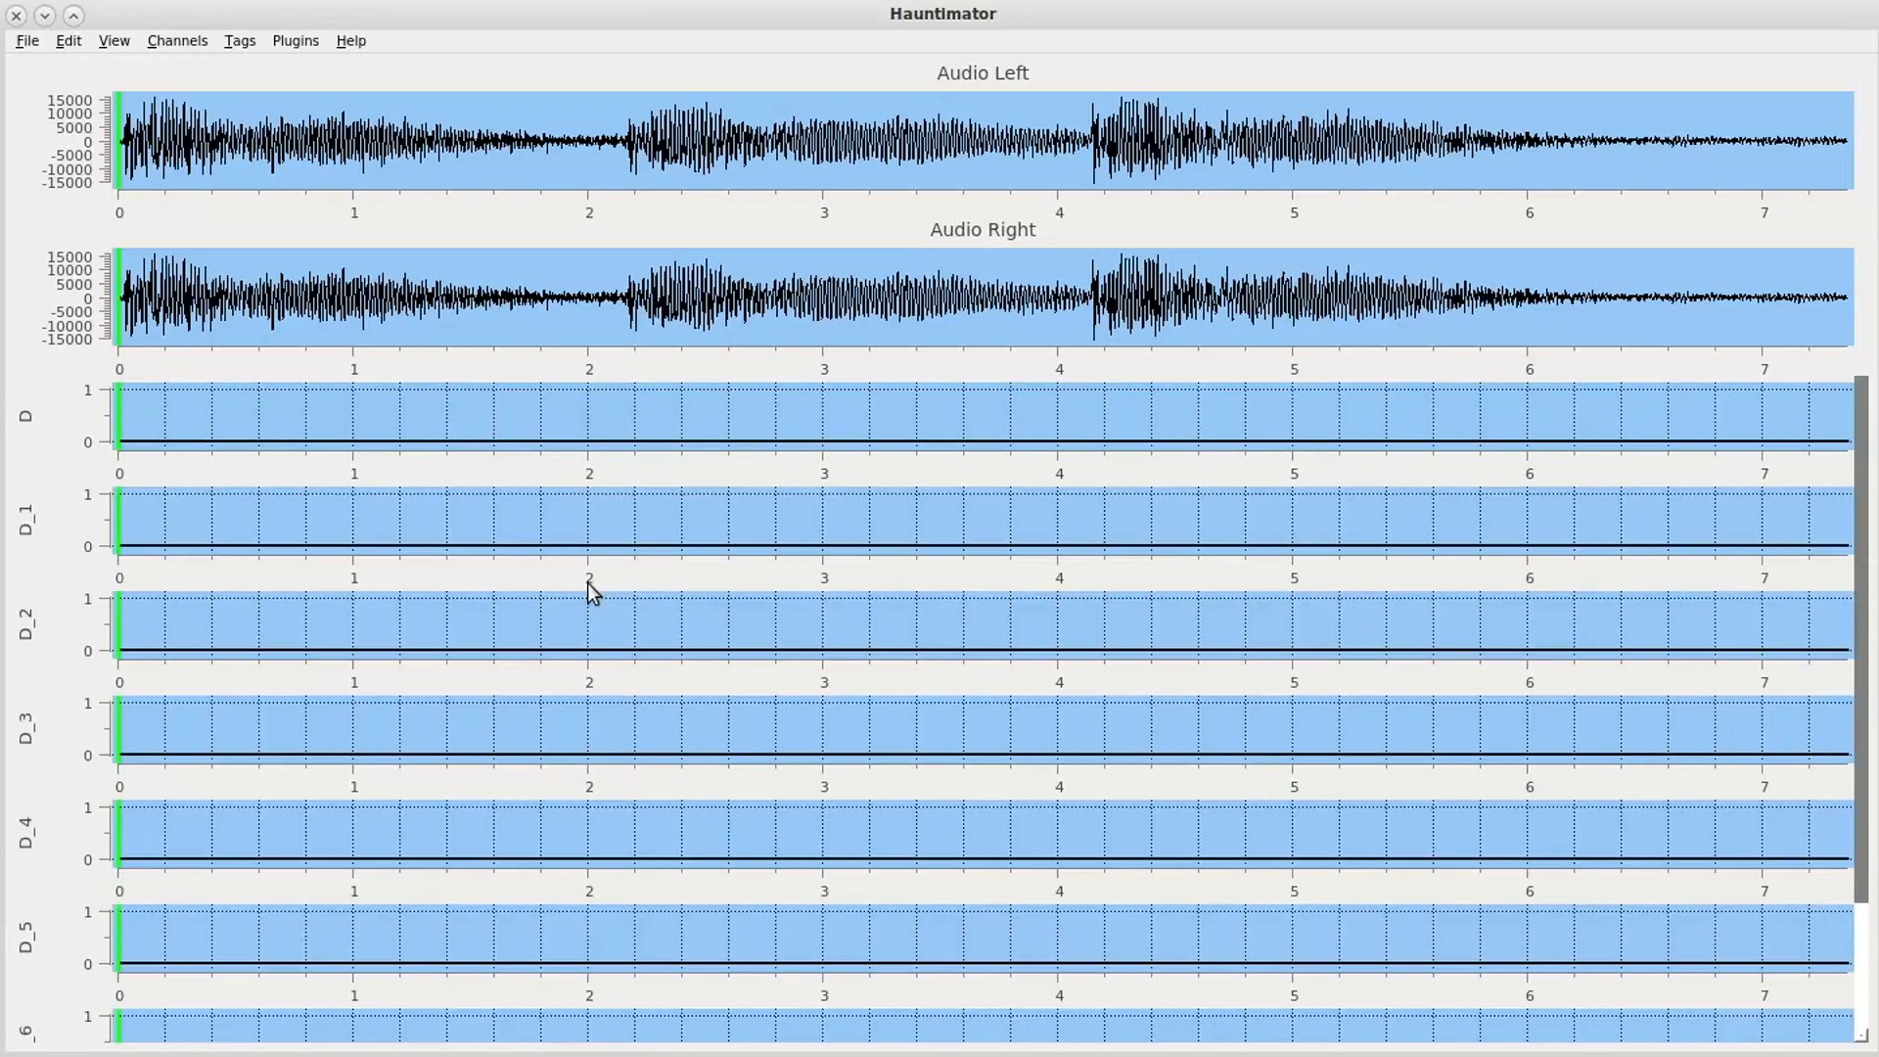
- Set the displayed time range to end at 2 seconds
drag(1862, 597, 1855, 491)
click(113, 43)
click(132, 119)
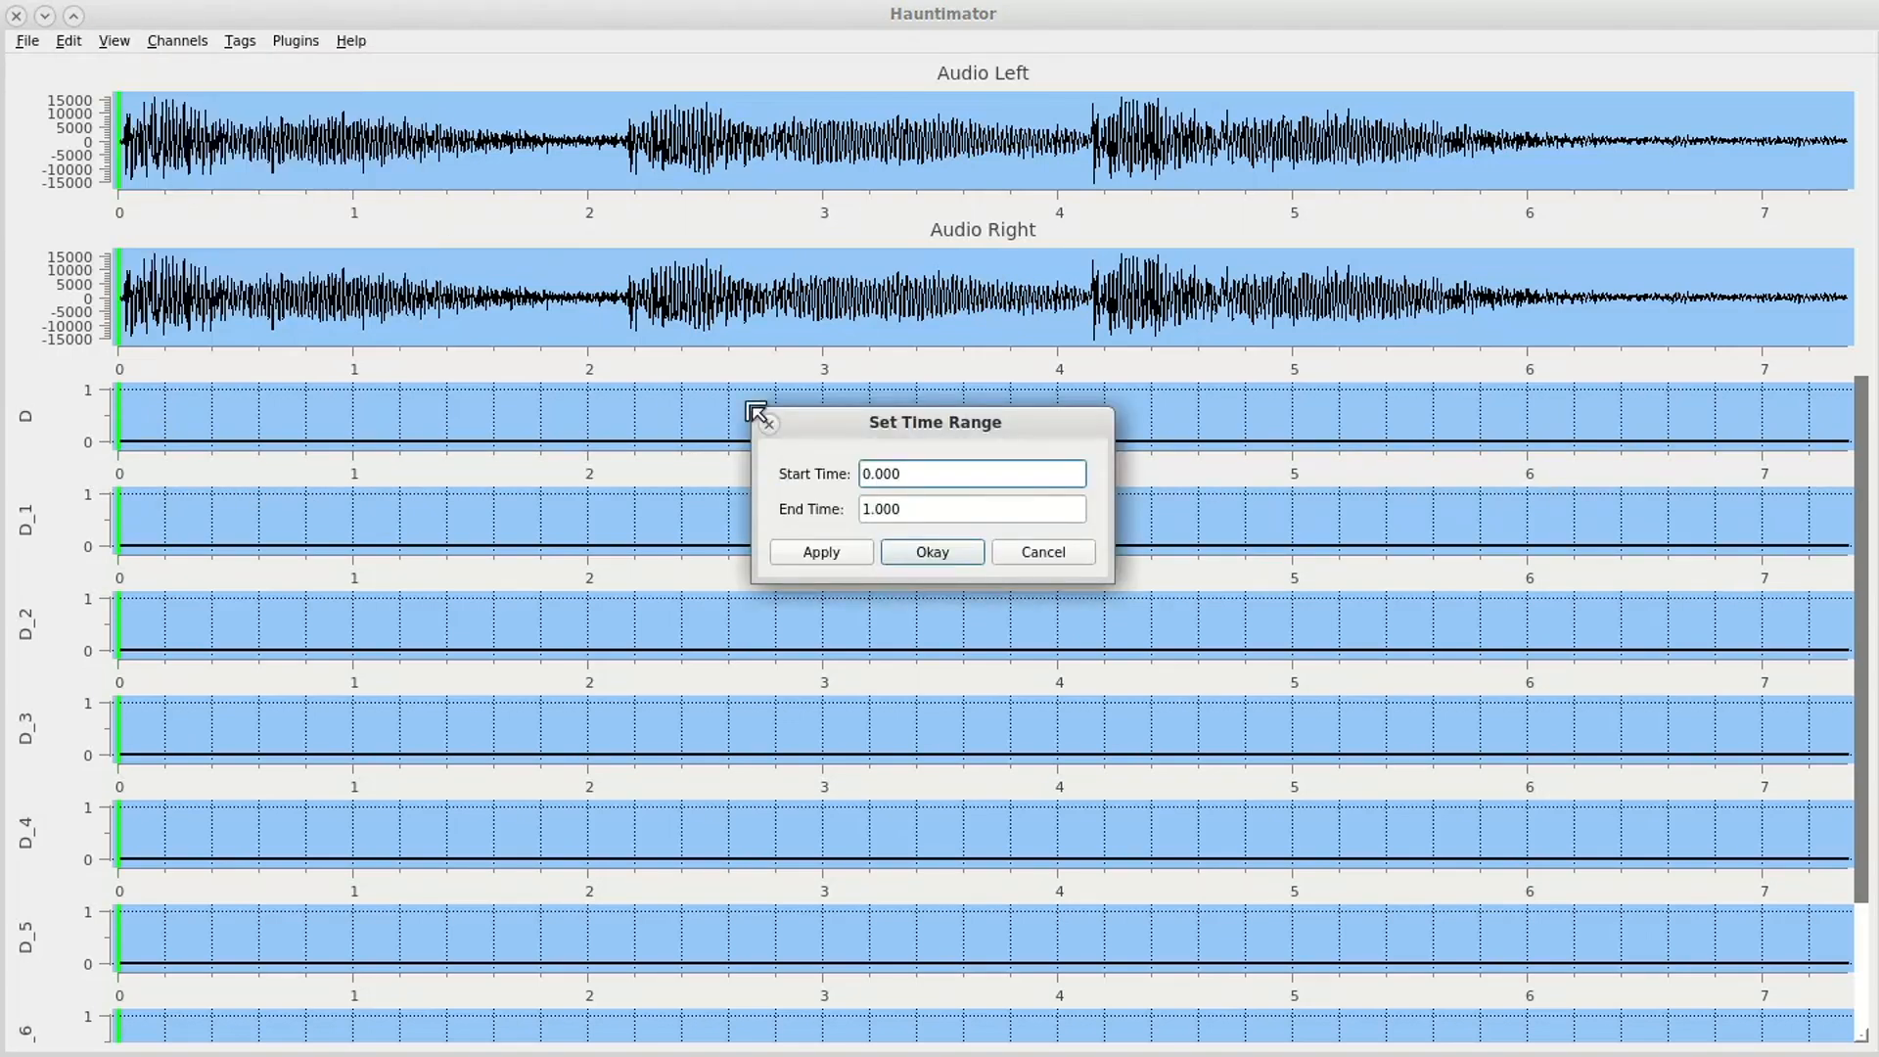
drag(898, 509, 851, 510)
text(2)
click(932, 552)
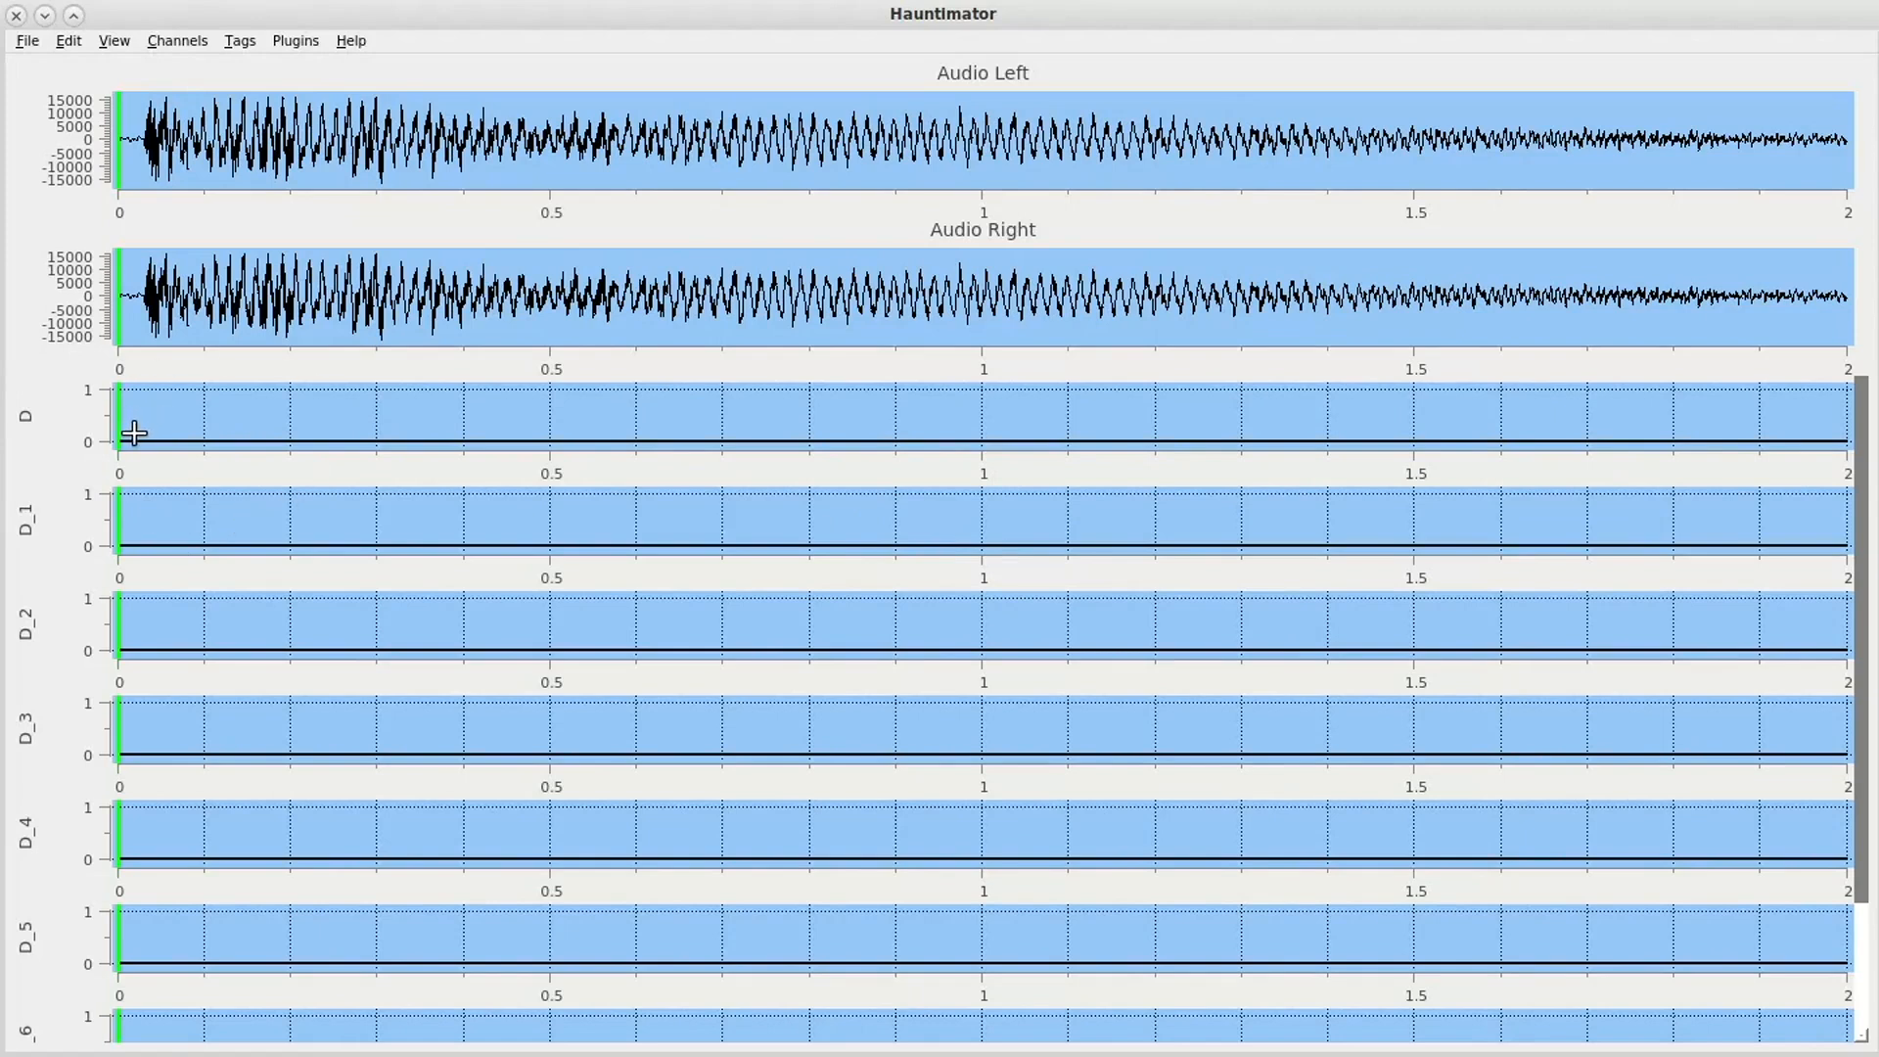
- Draw an on-pulse from 0 to 0.1 s on channel D and select its two control points
click(119, 388)
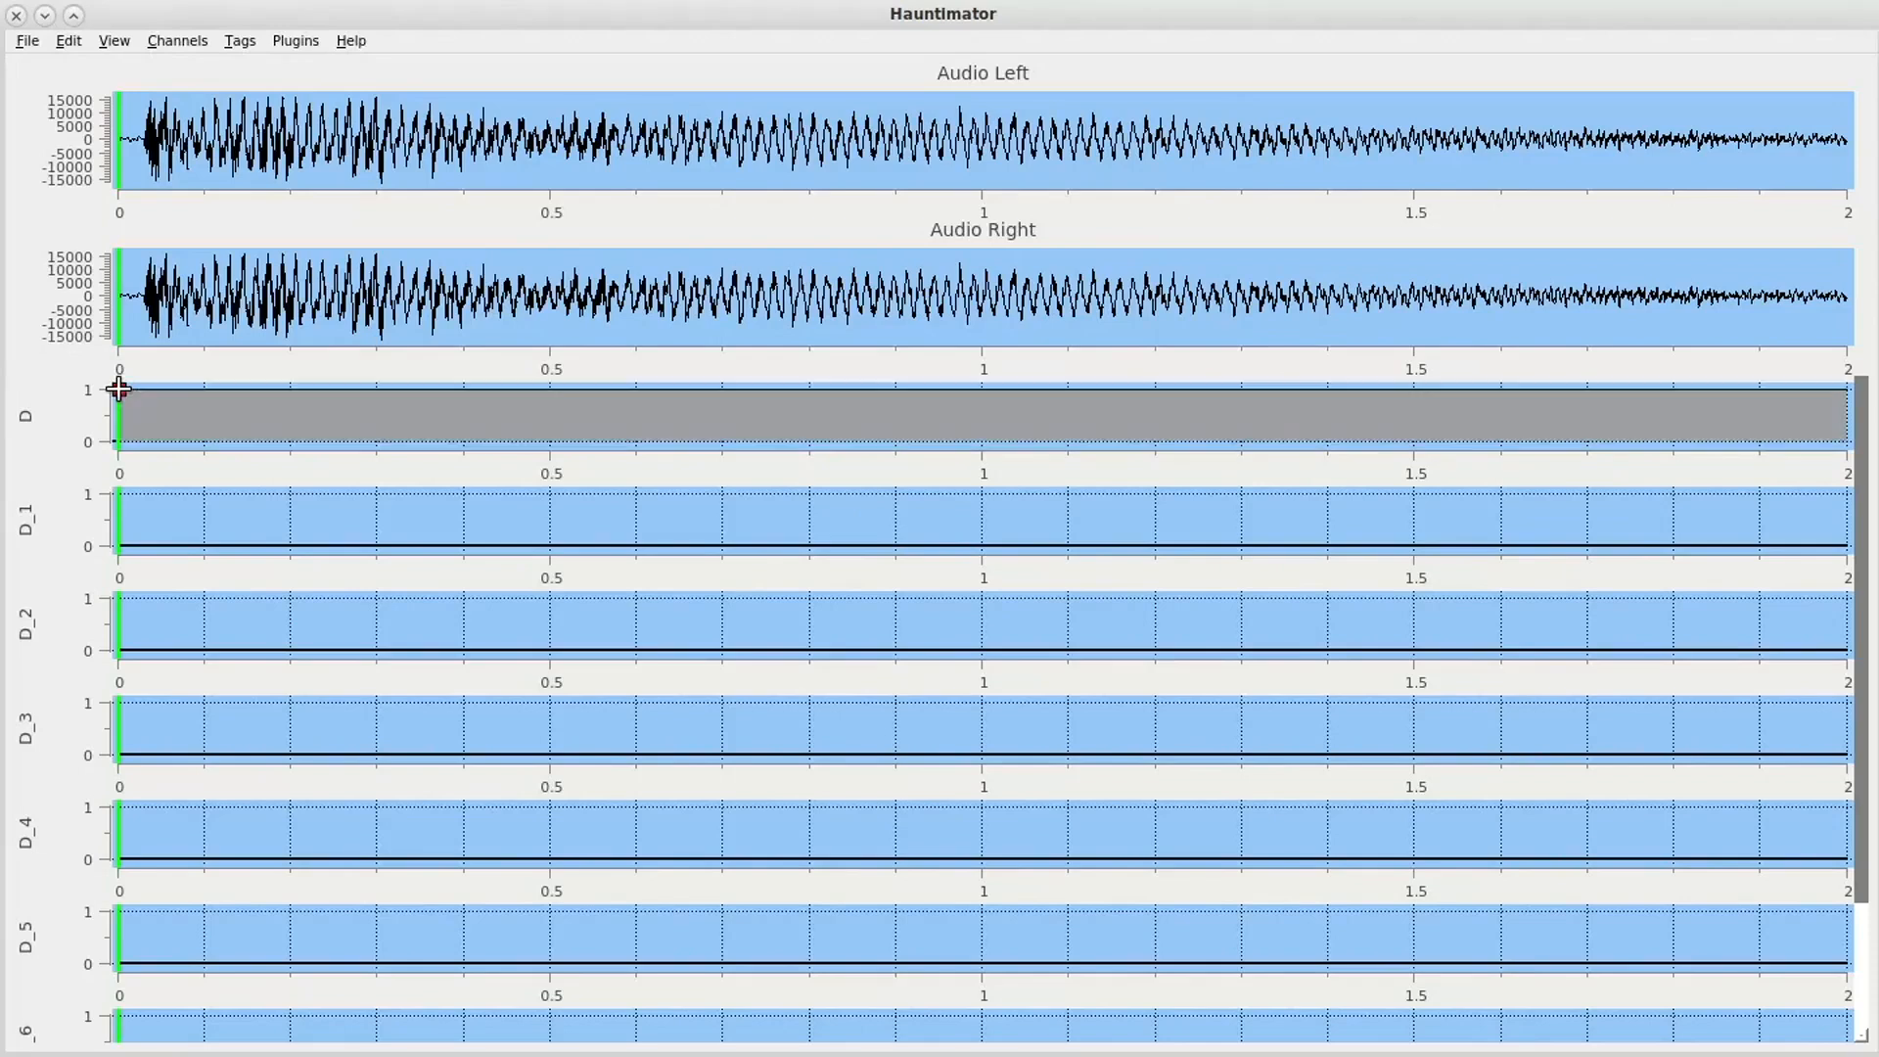
click(203, 440)
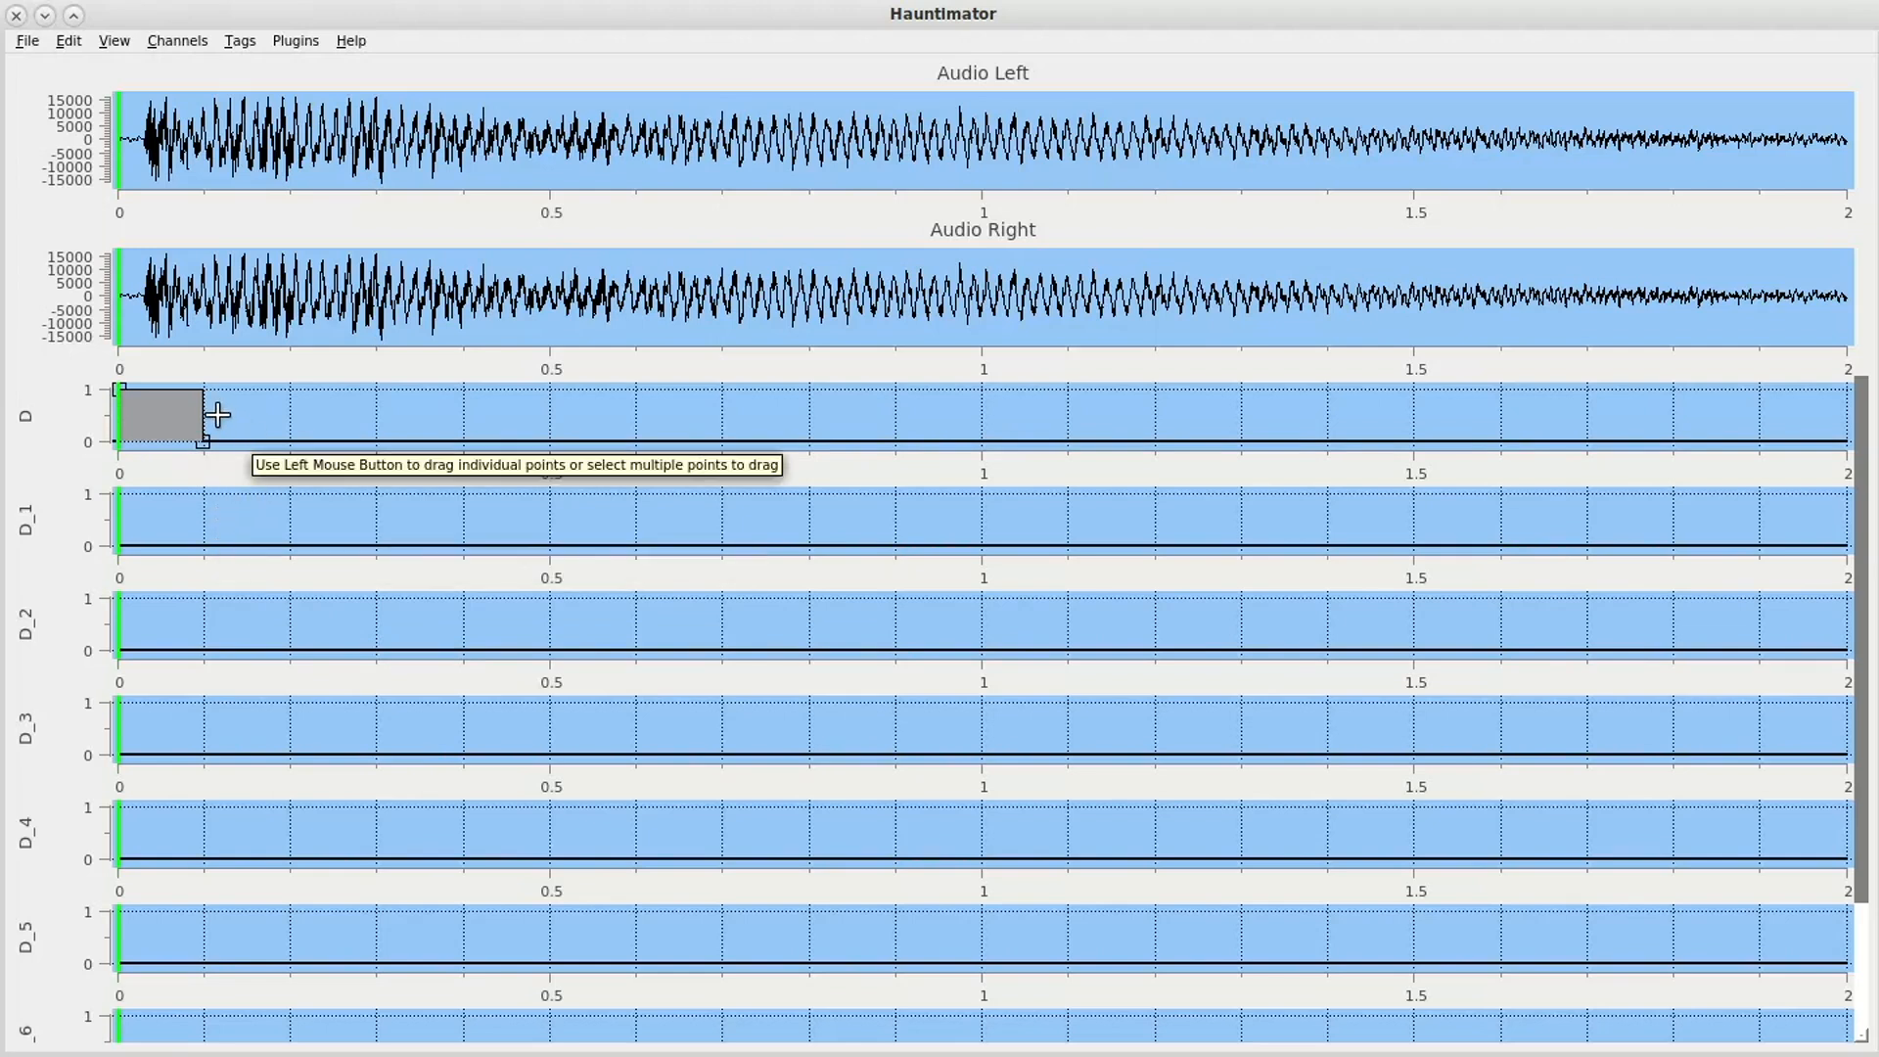
drag(217, 415, 115, 424)
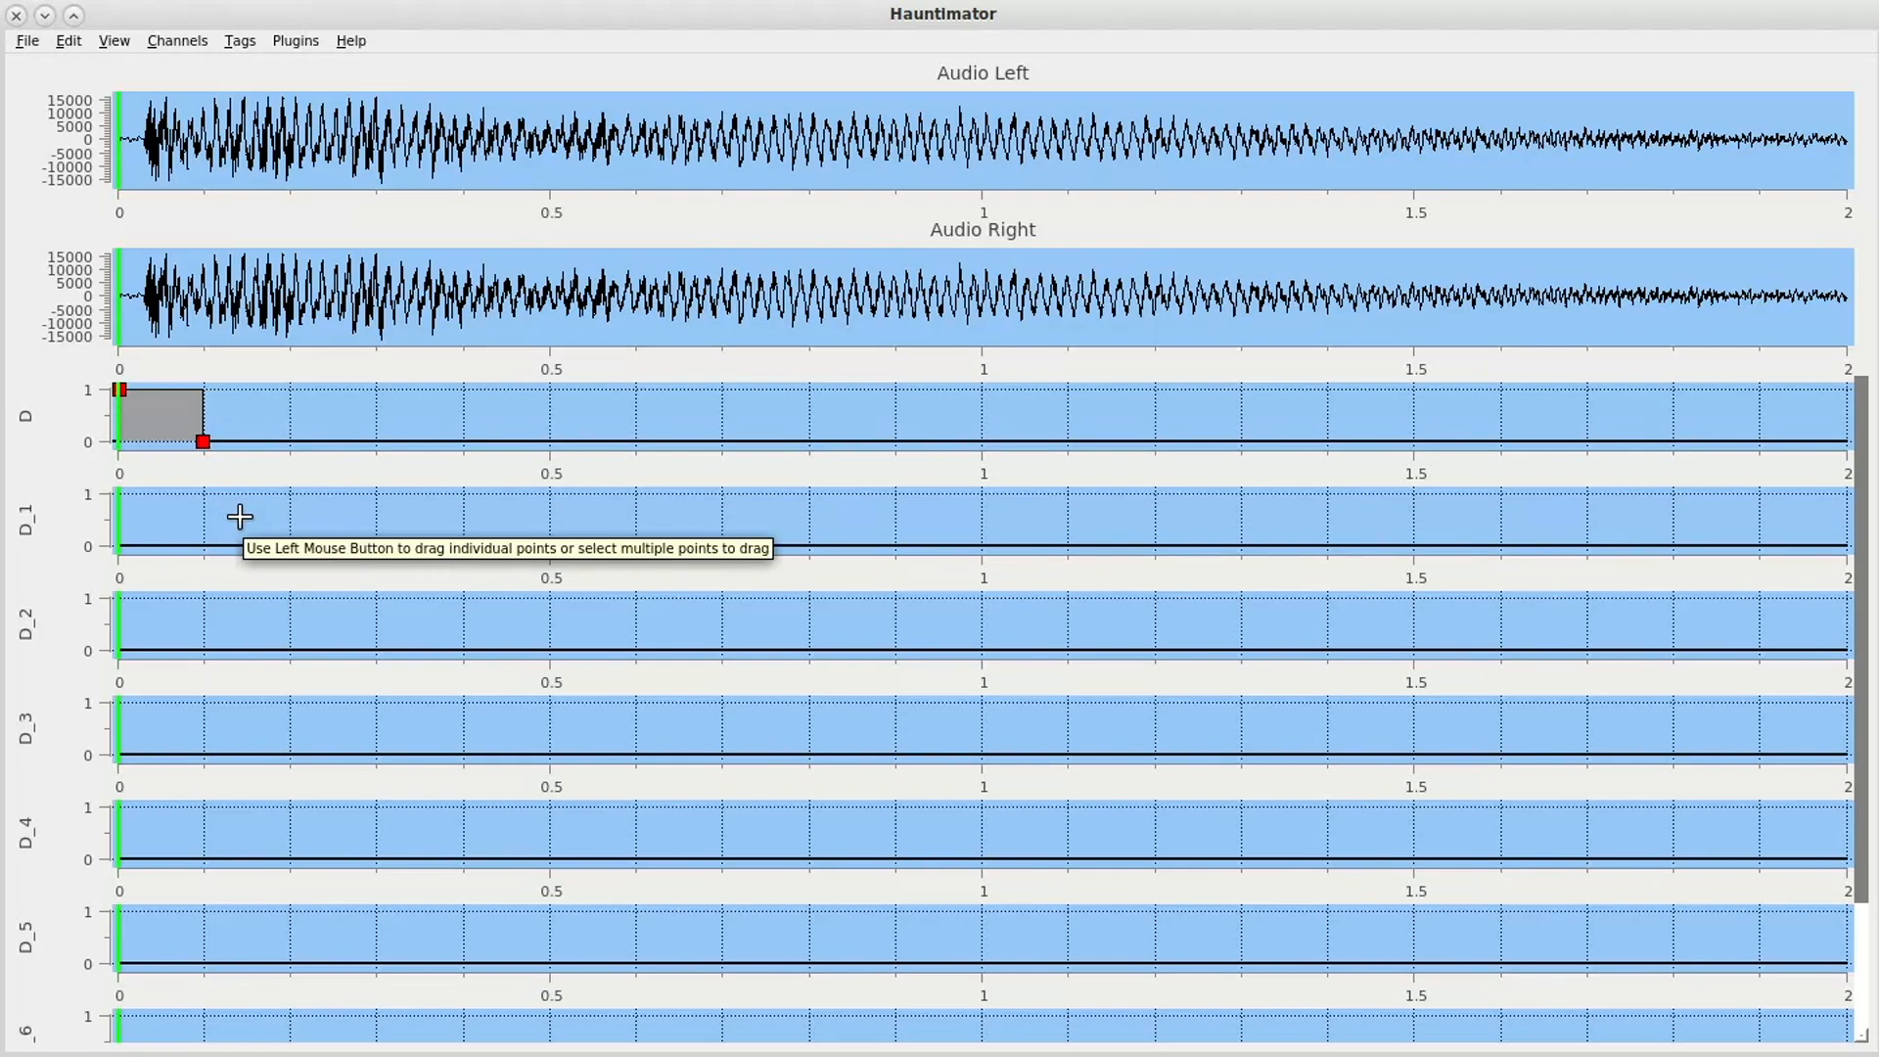
- Paste the pulse onto channels D_1 to D_7, staggered by 0.1 s each, from 0.1 s on D_1 to 0.7 s on D_7
key(ctrl+v)
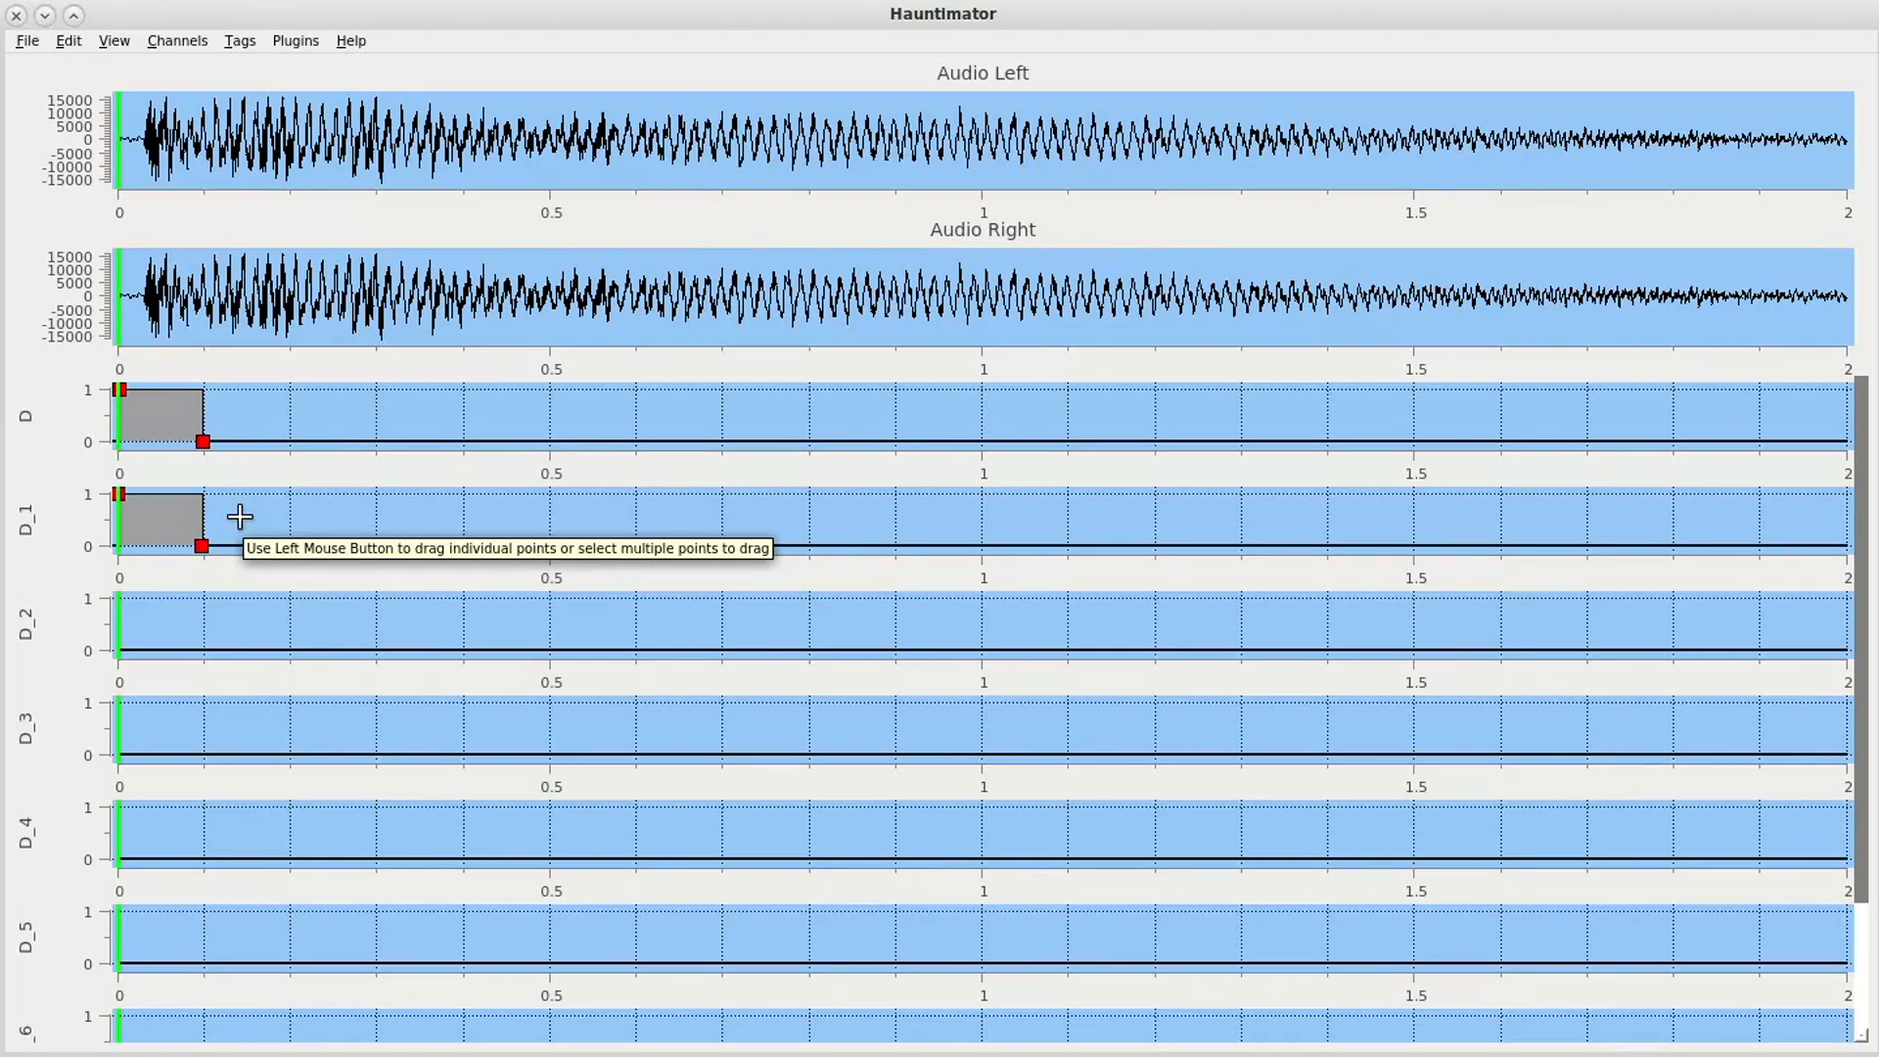
key(ctrl+z)
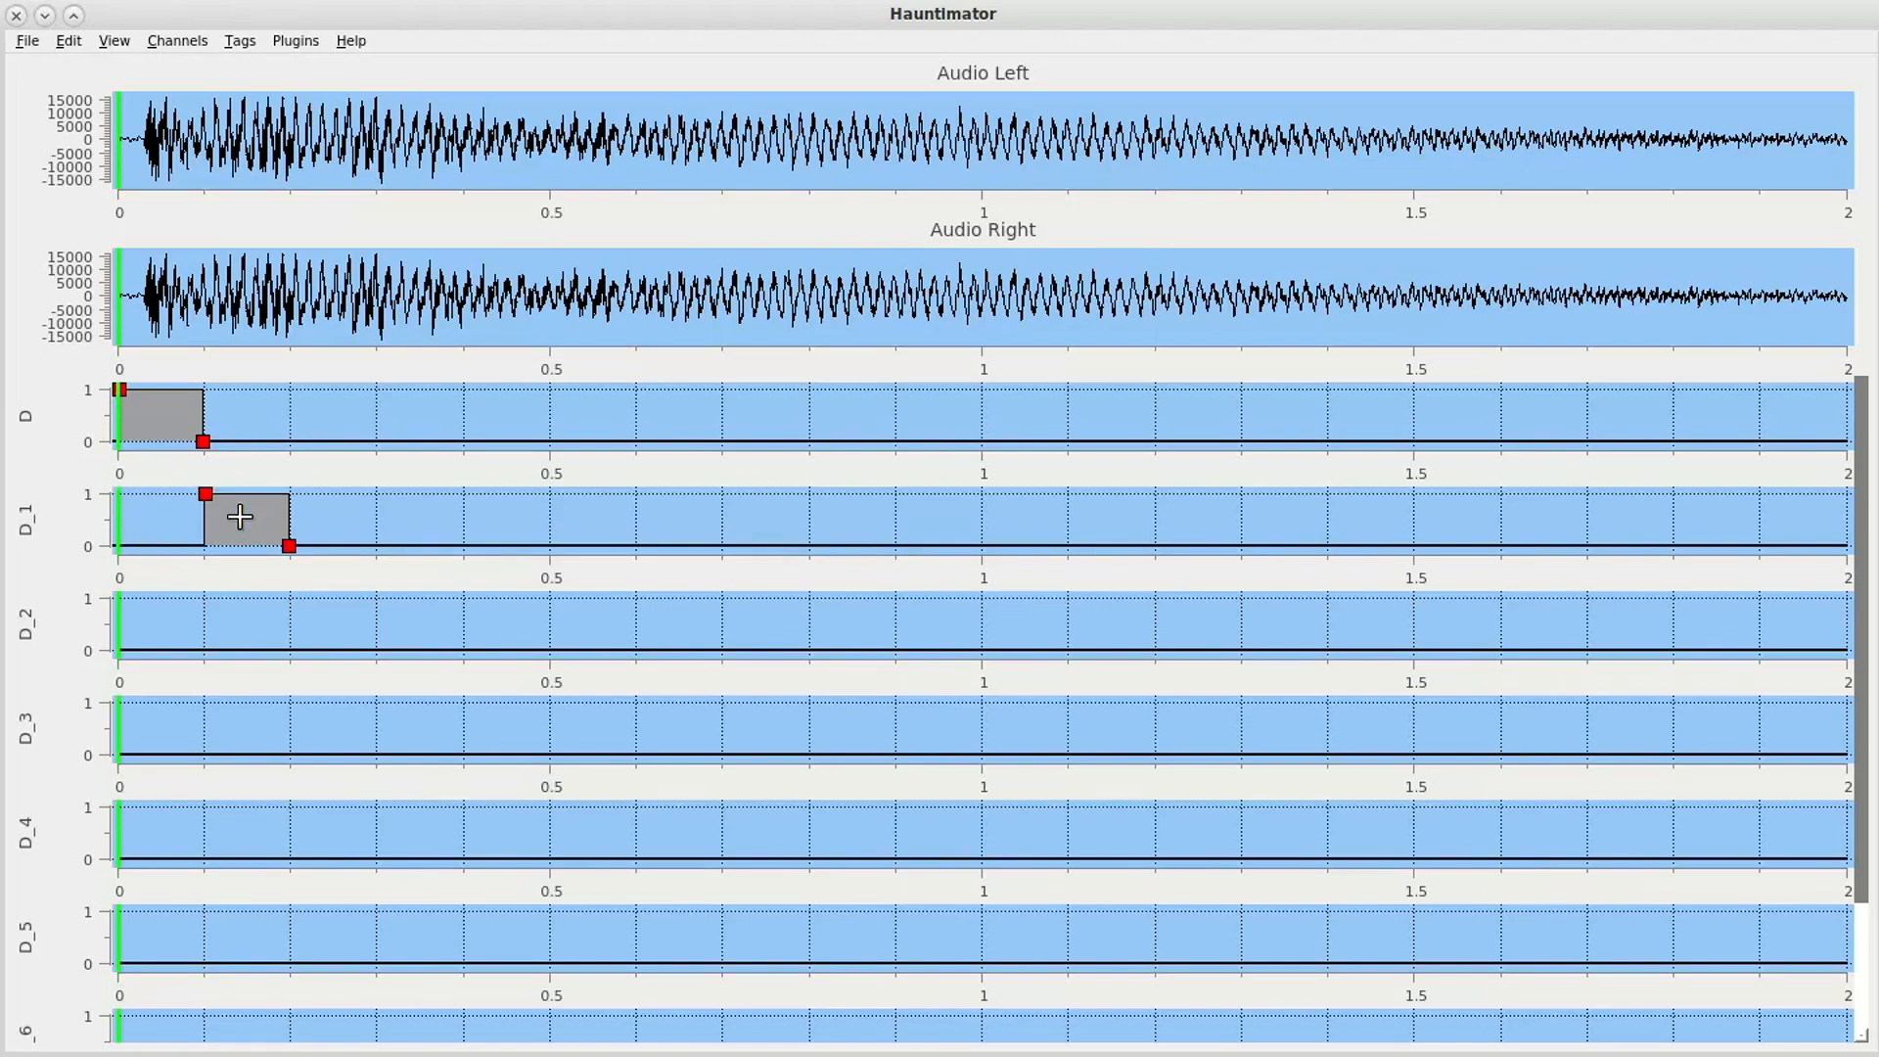
click(344, 616)
click(400, 703)
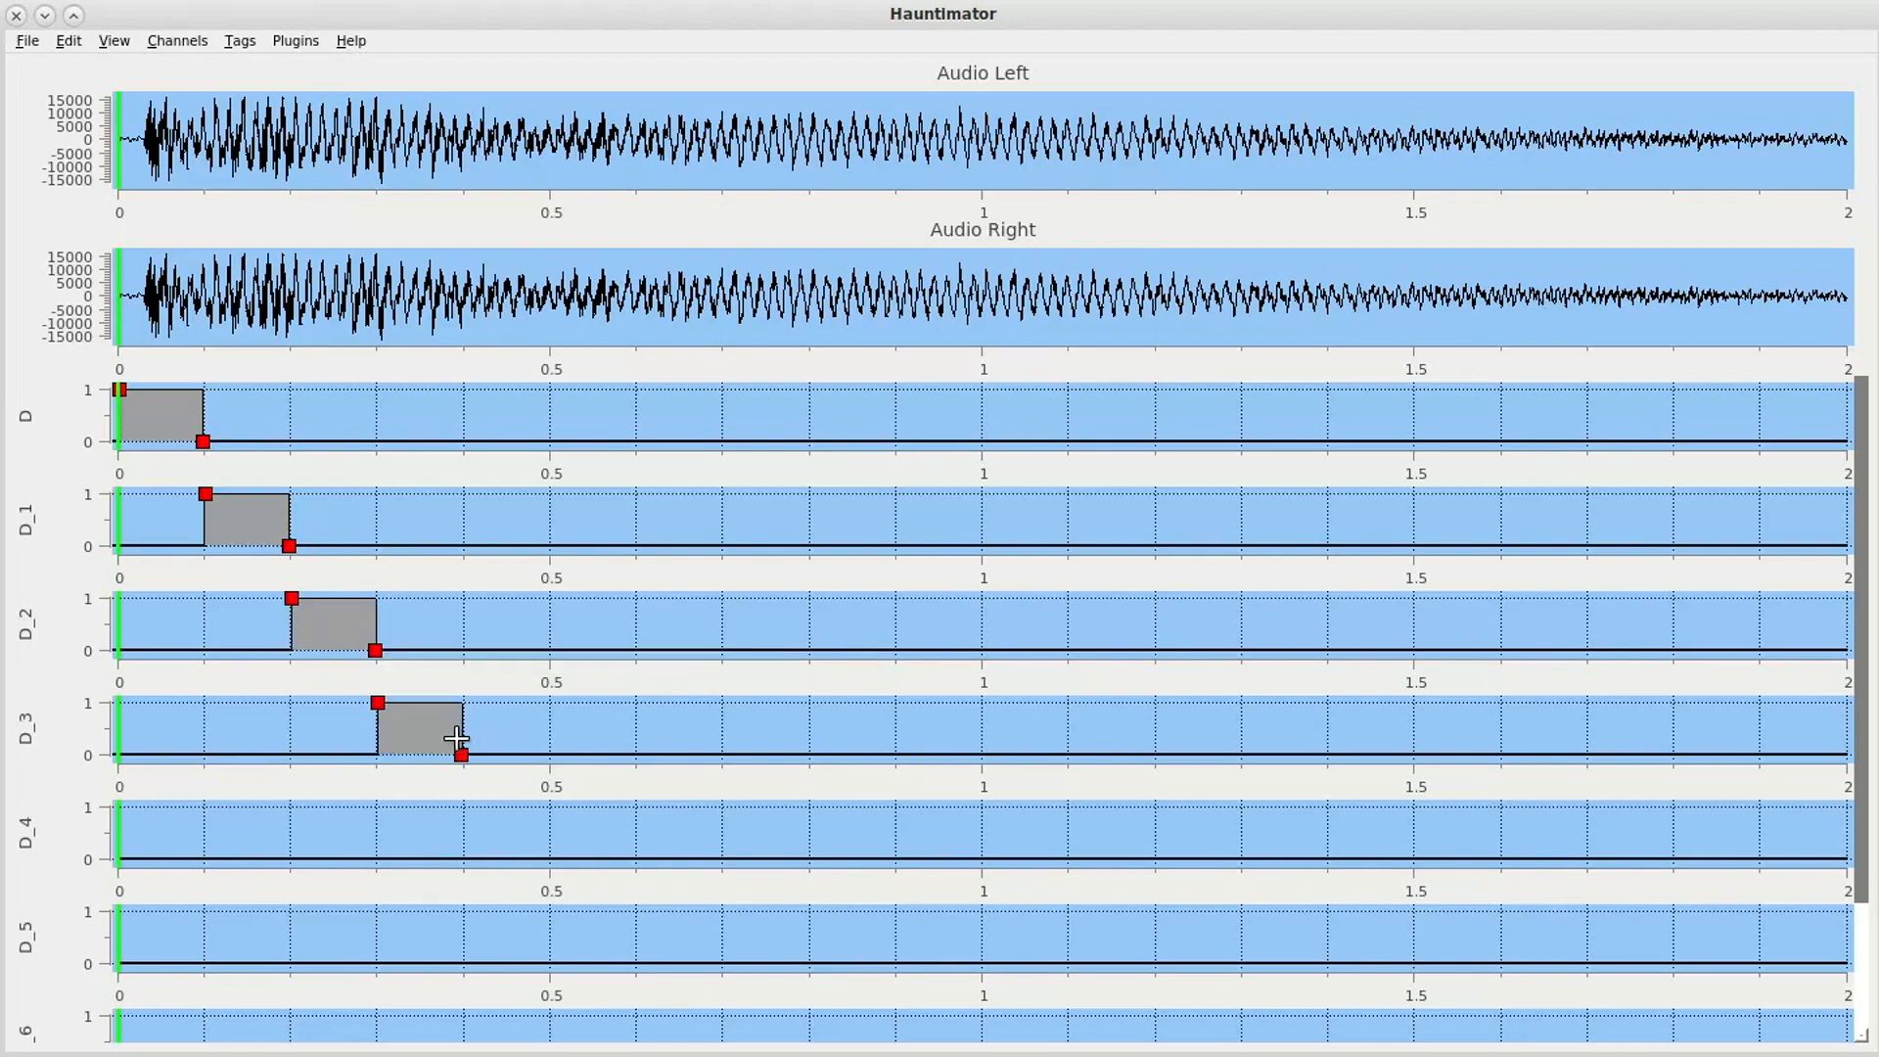
click(533, 833)
click(622, 930)
scroll(740, 824, down, 2)
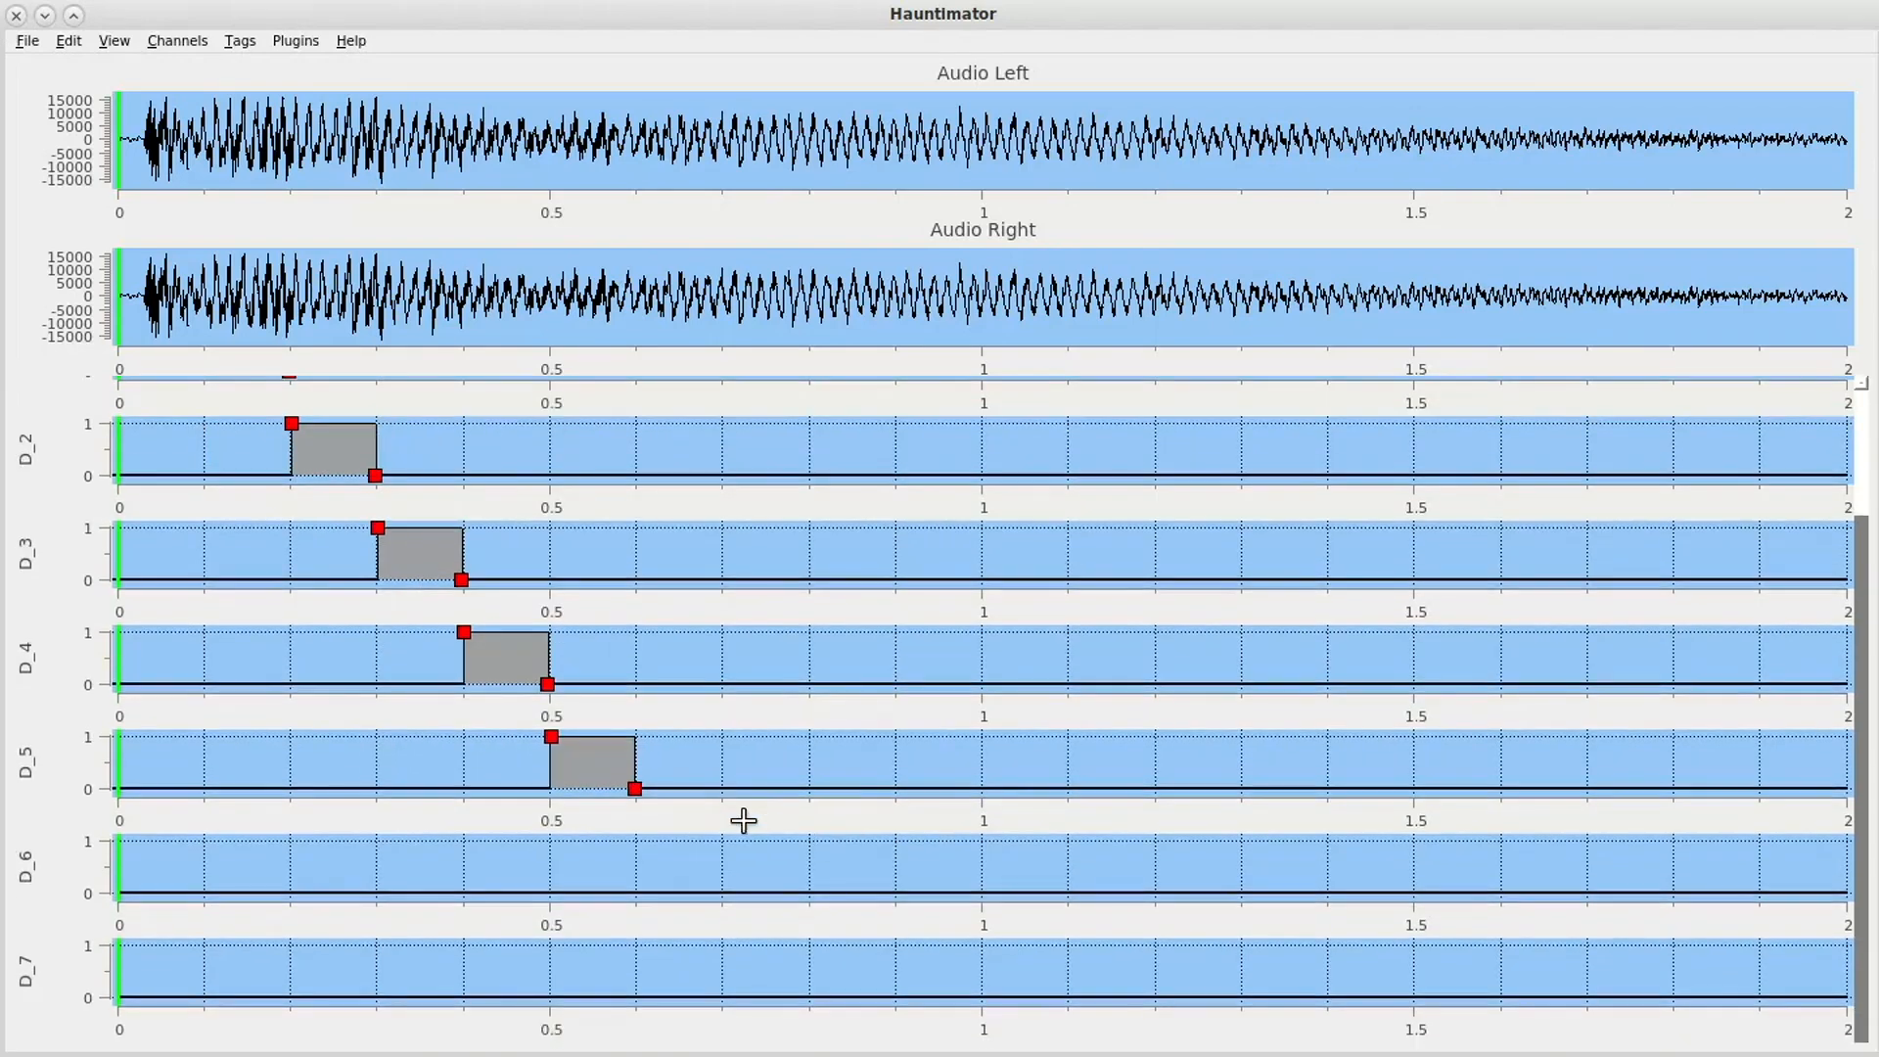
click(707, 873)
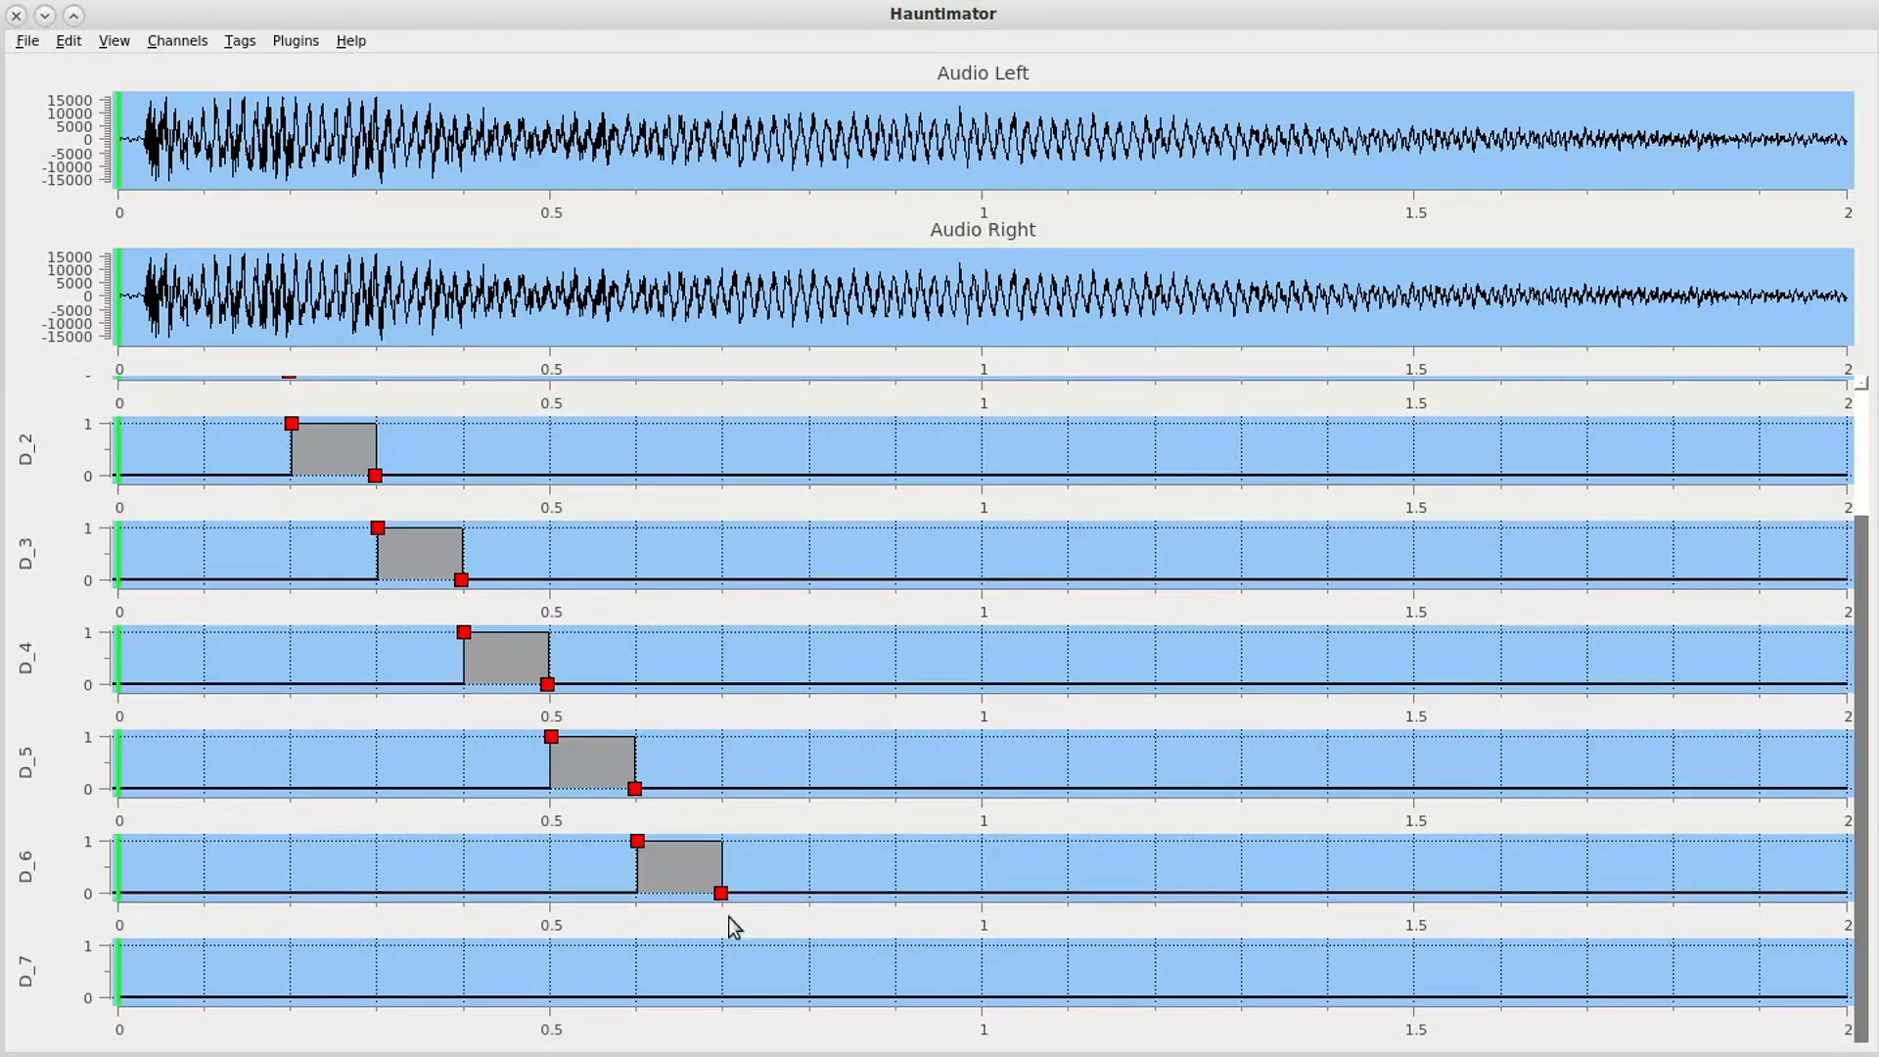
click(780, 972)
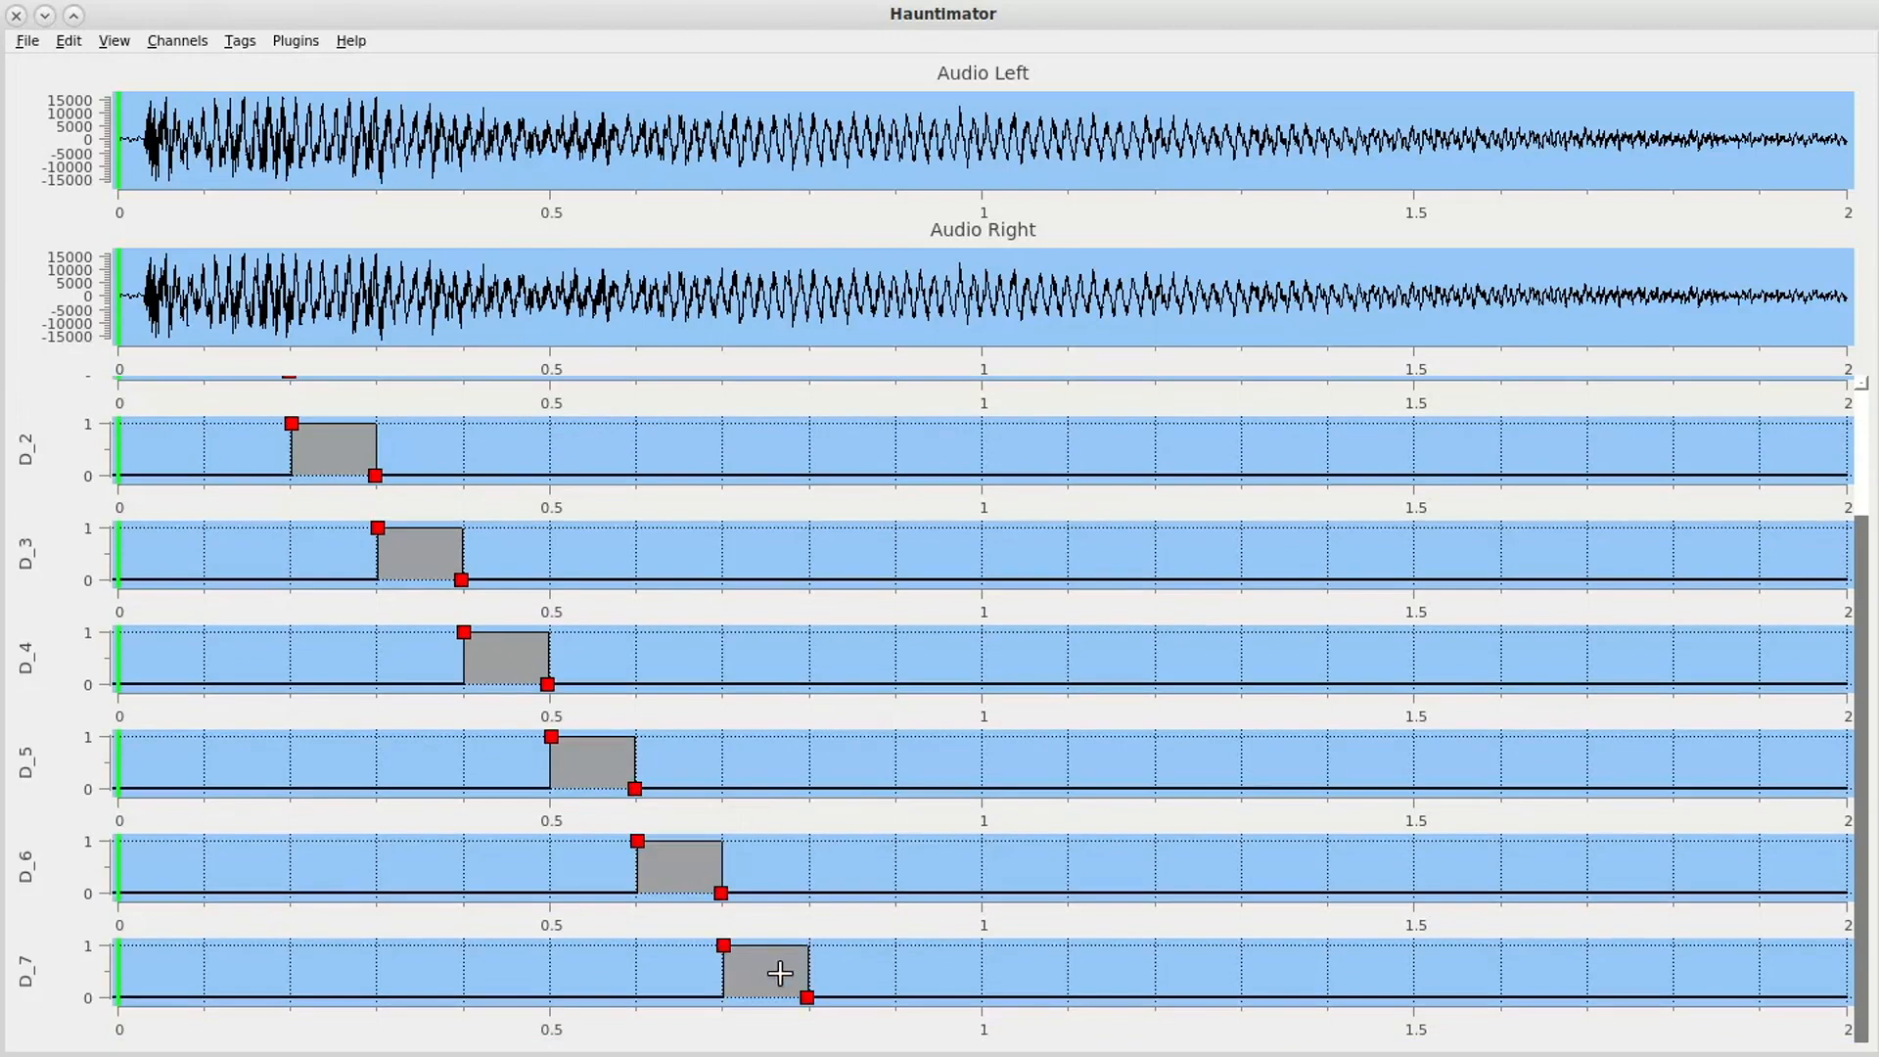
- Paste the pulse back up channels D_6 to D_1, staggered by 0.1 s each, from 0.8 s on D_6 to 1.3 s on D_1
click(832, 865)
click(899, 755)
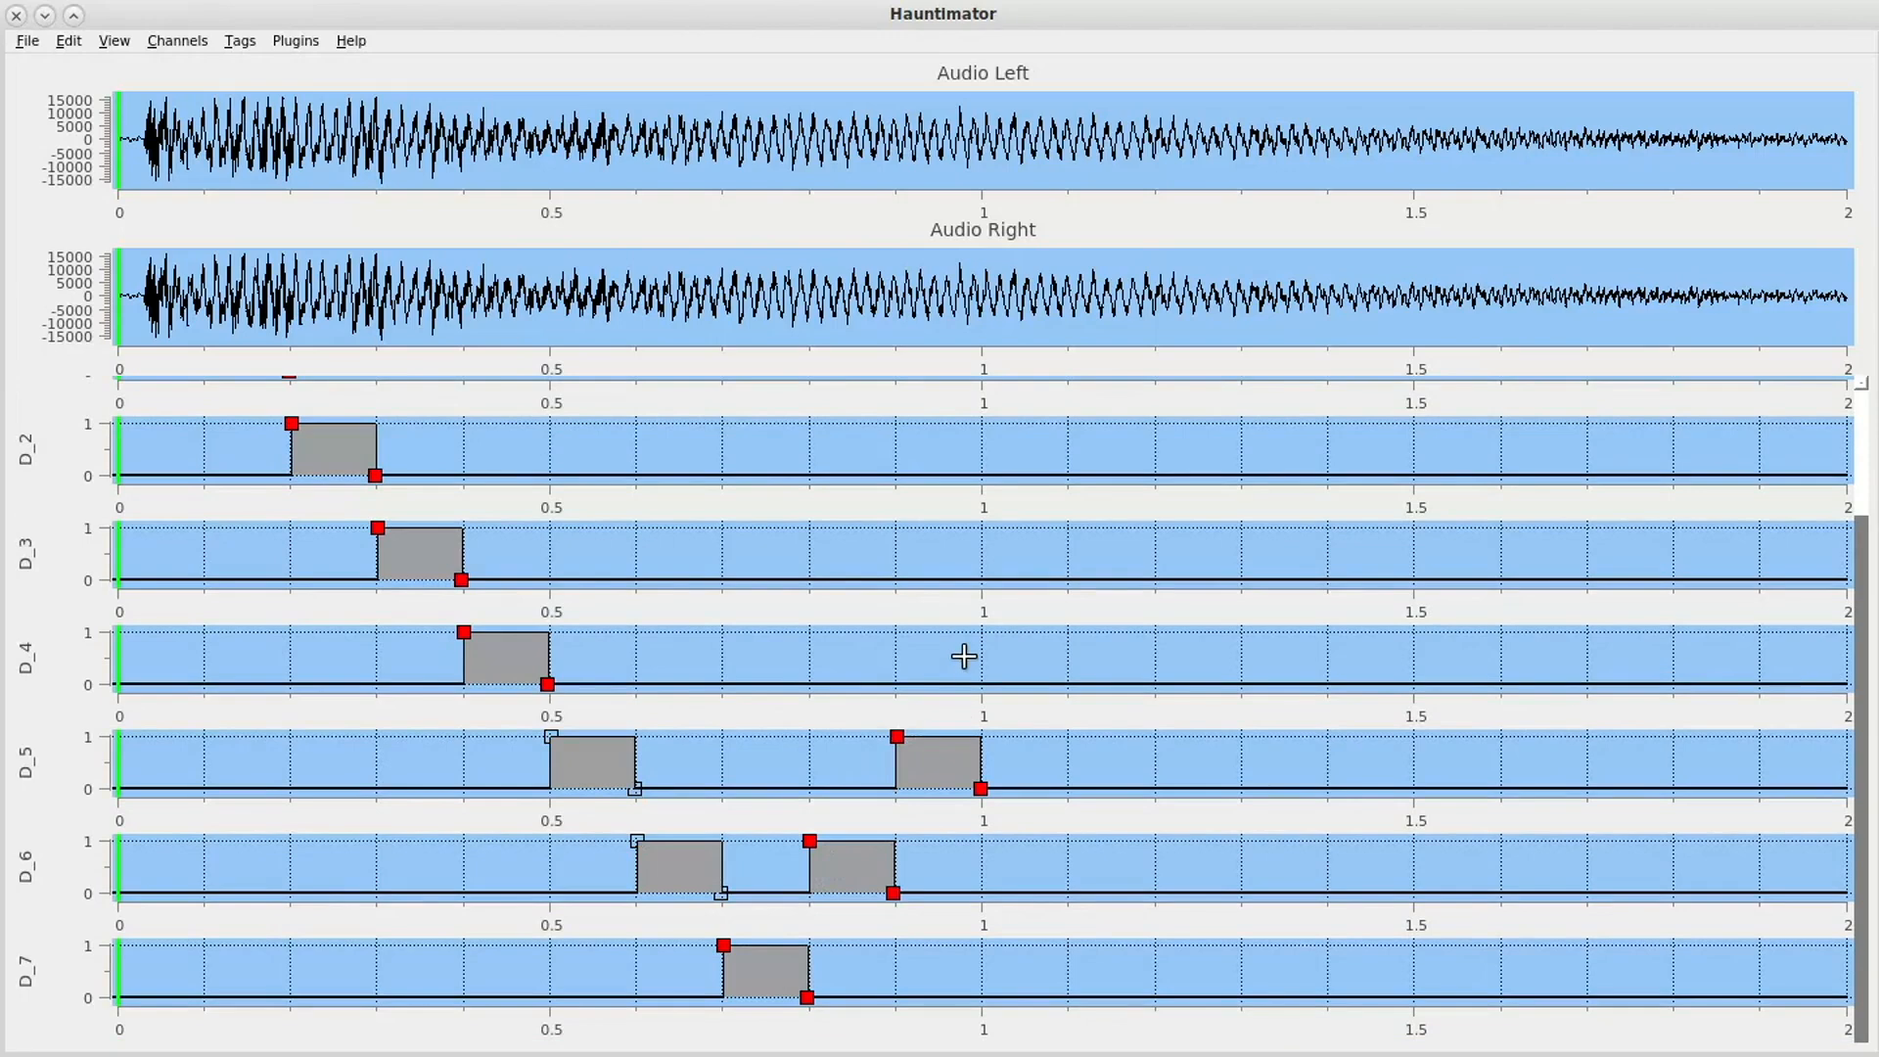
click(967, 657)
scroll(1187, 780, up, 3)
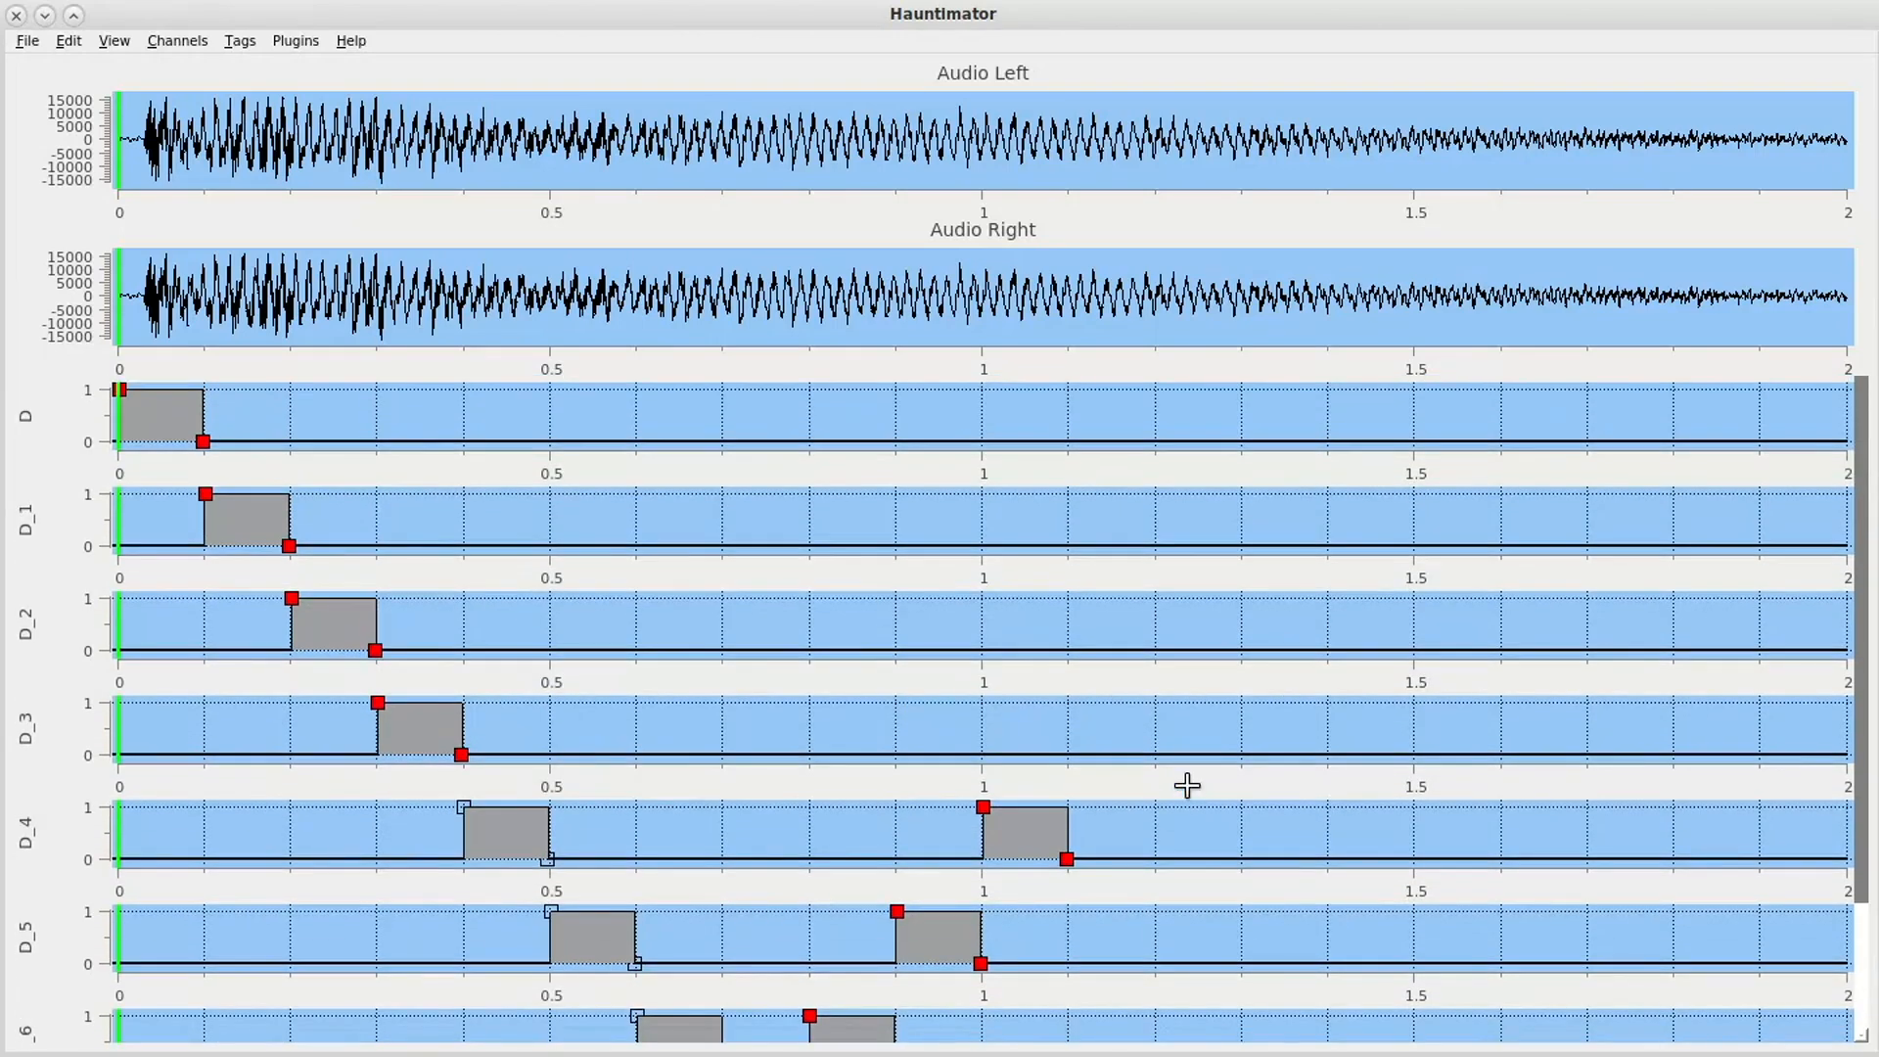
click(1097, 736)
click(1180, 634)
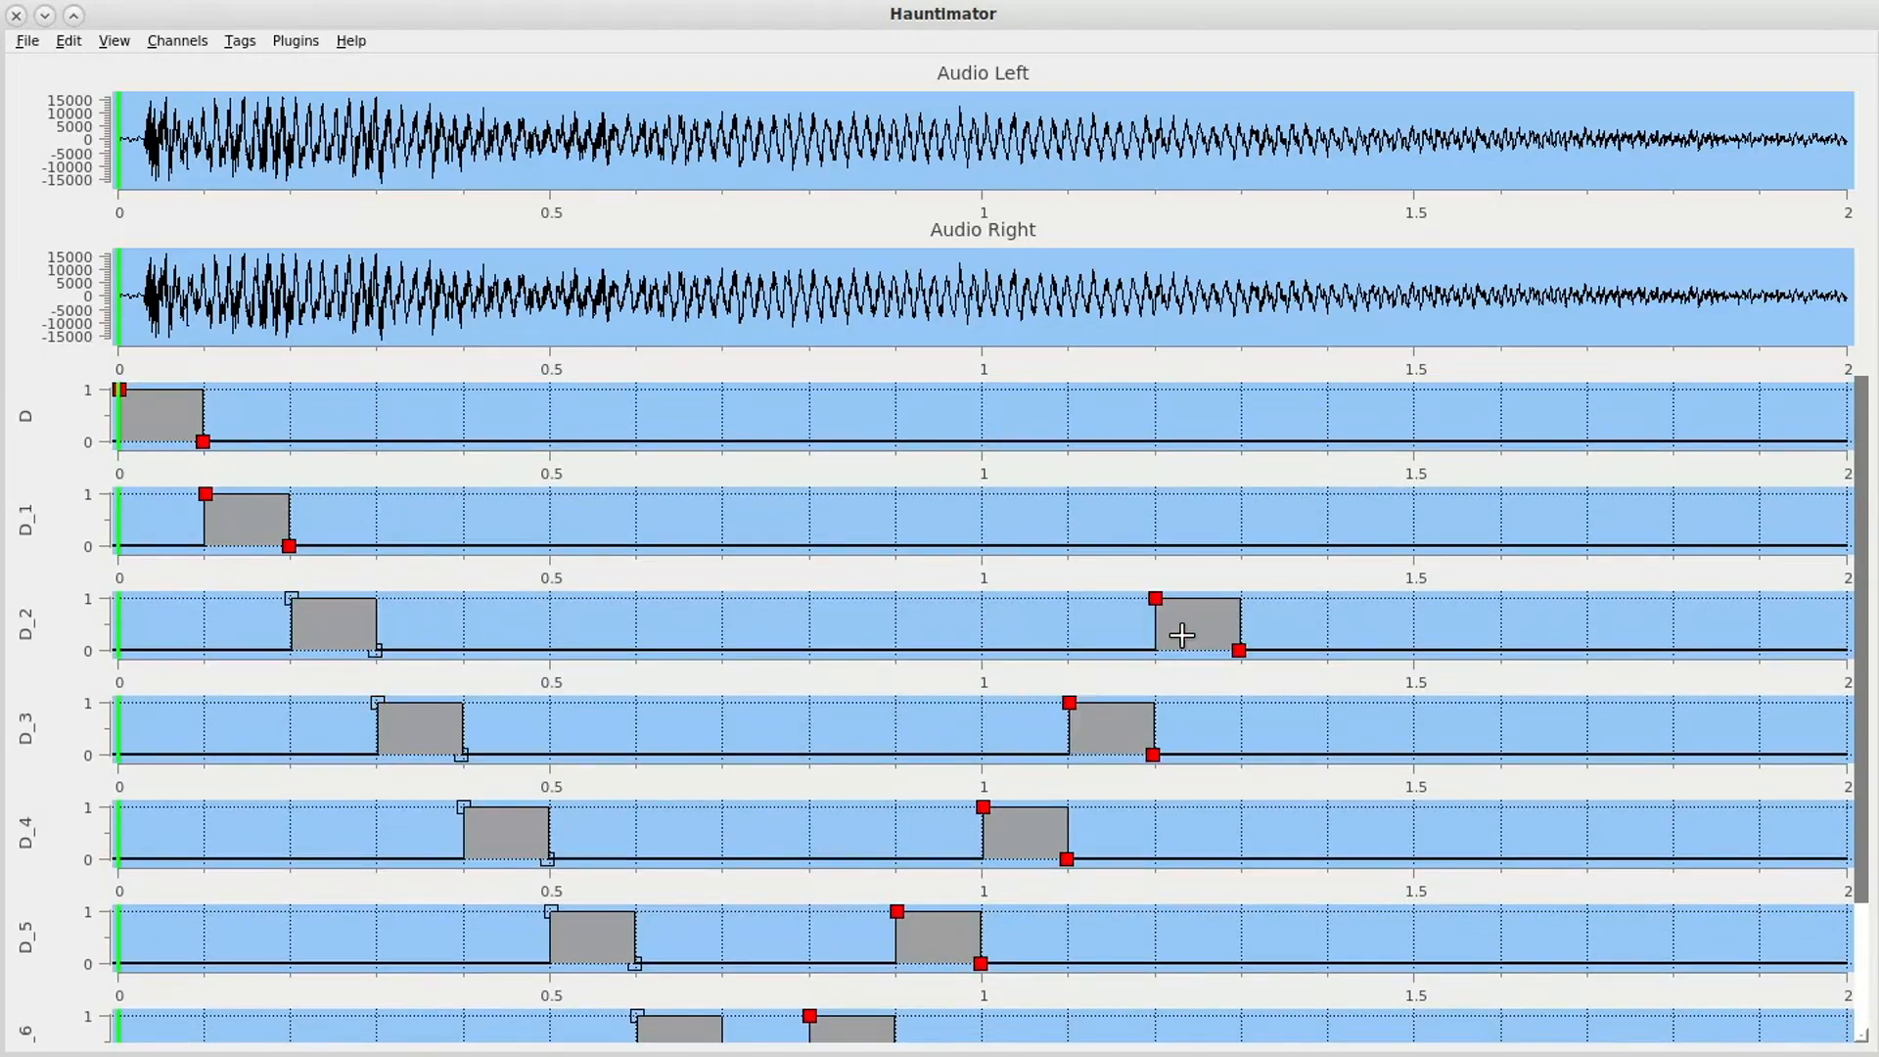
click(1276, 522)
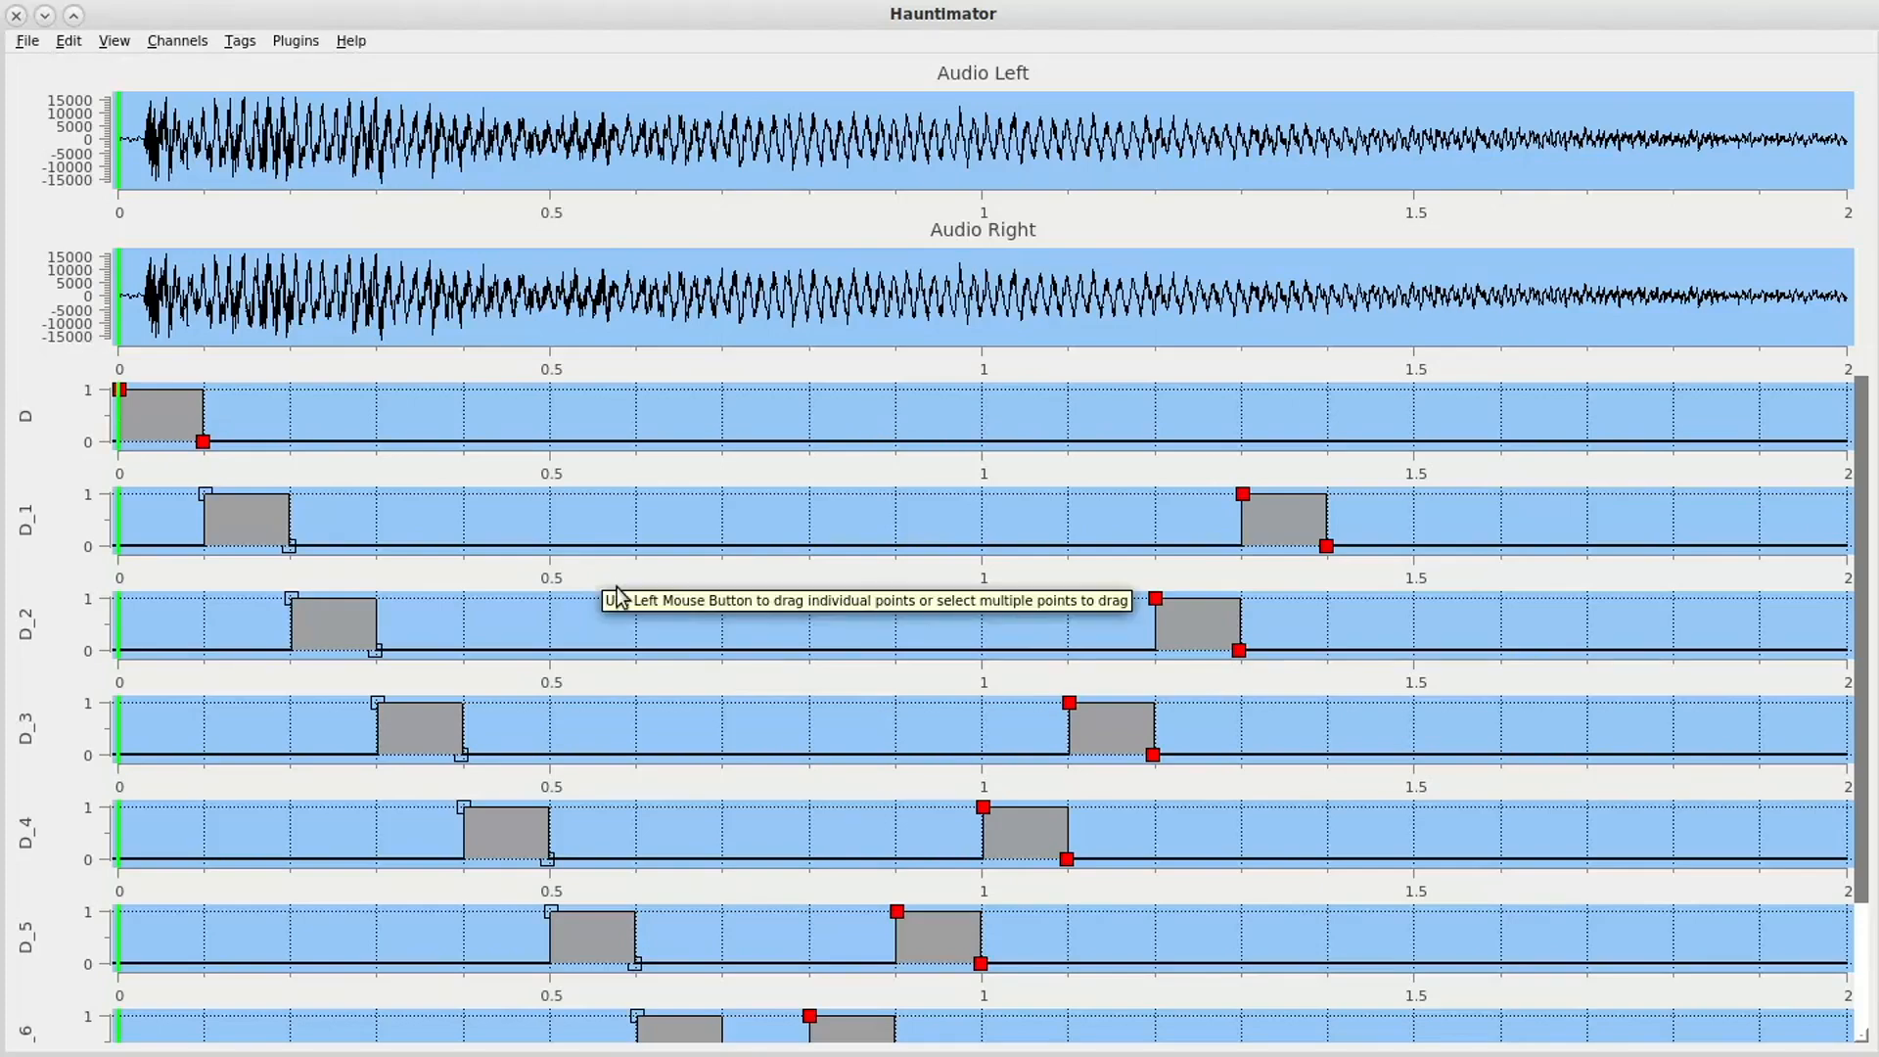
- Select all digital channels and repeat their pattern with an end time of 1.4 and a repetition count of 4
key(ctrl+a)
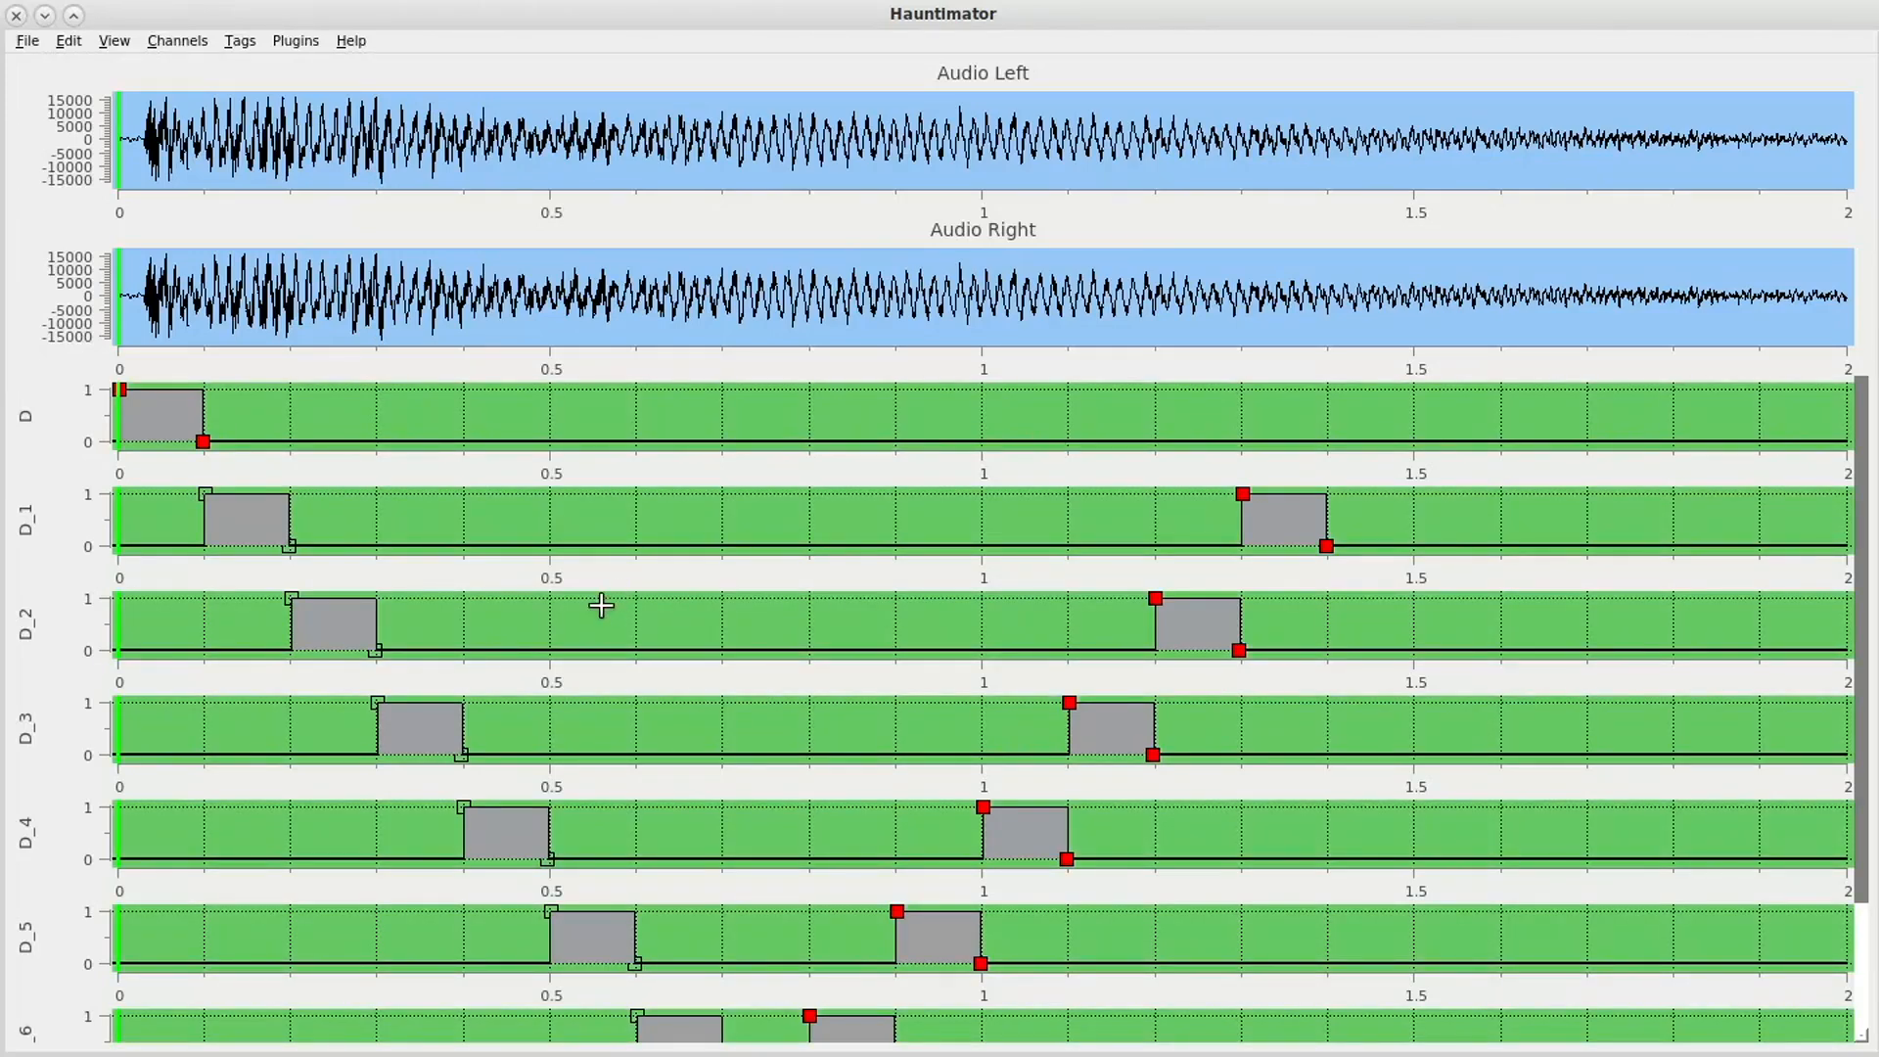
click(287, 40)
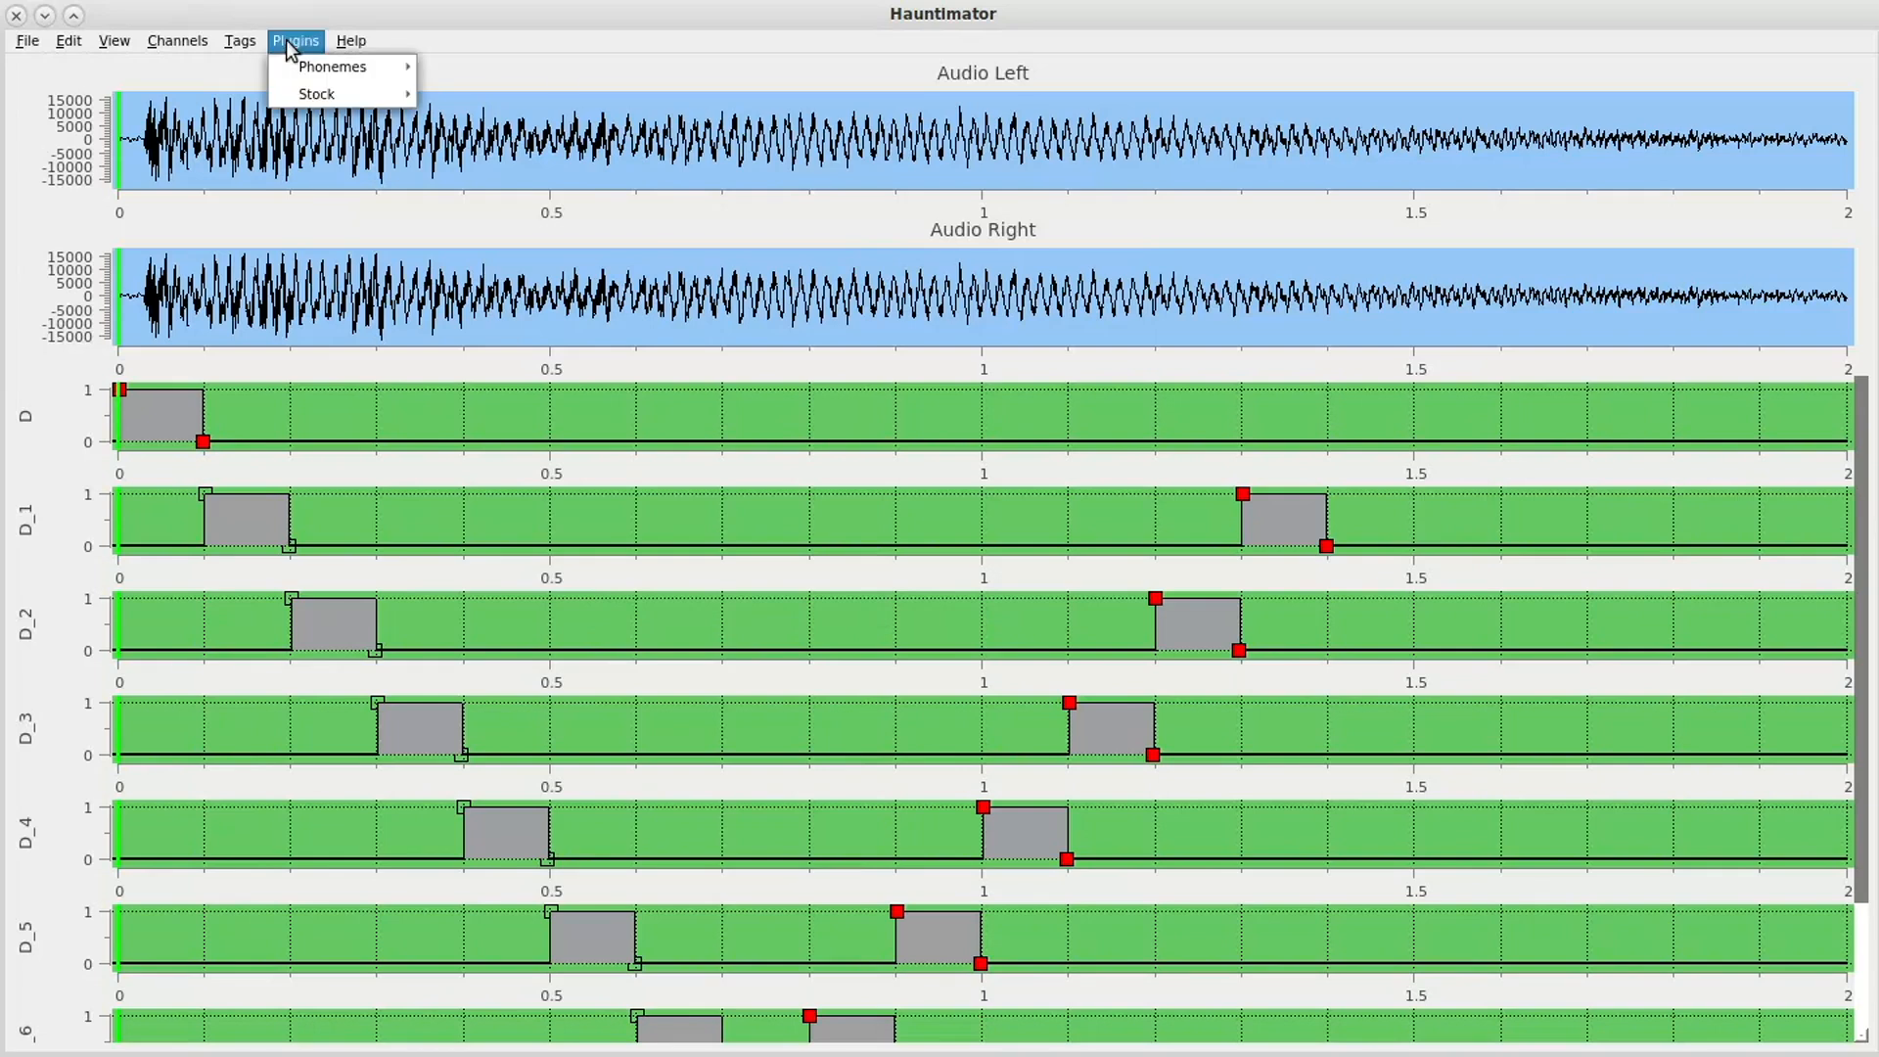
mouse_move(308, 95)
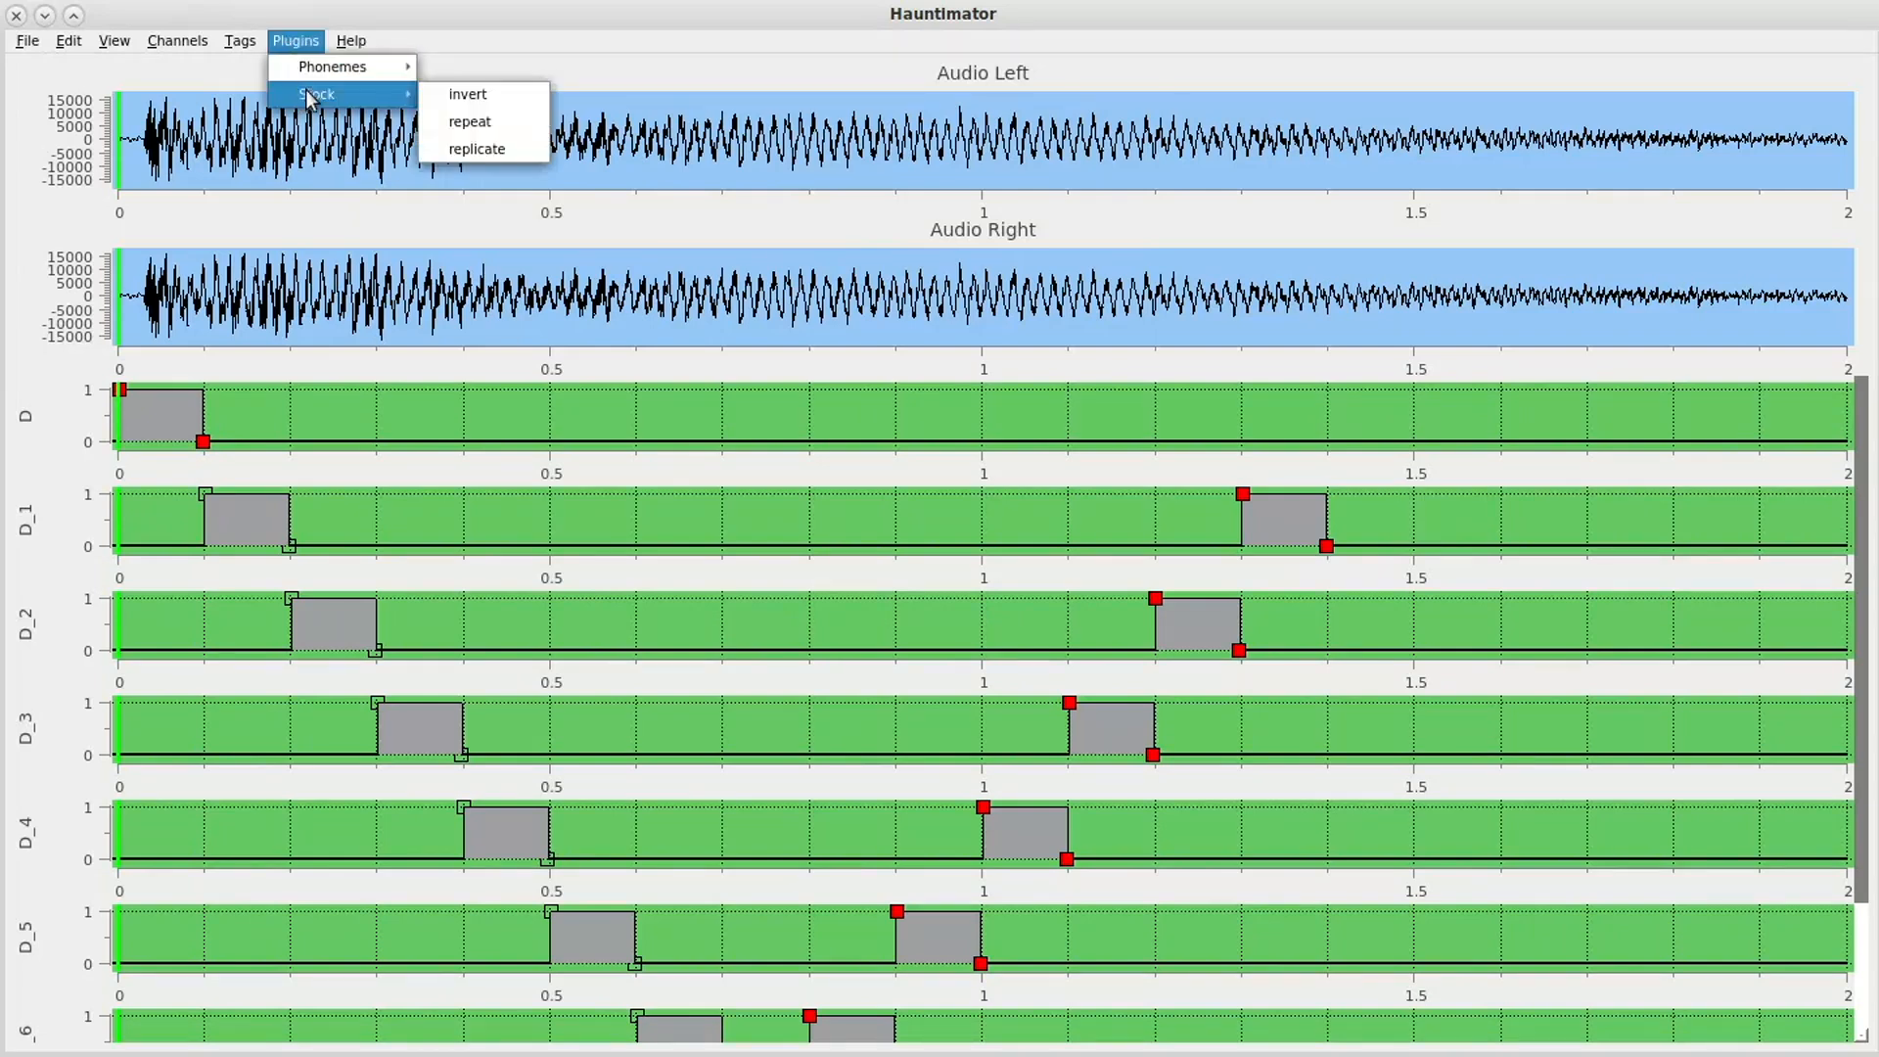
click(469, 124)
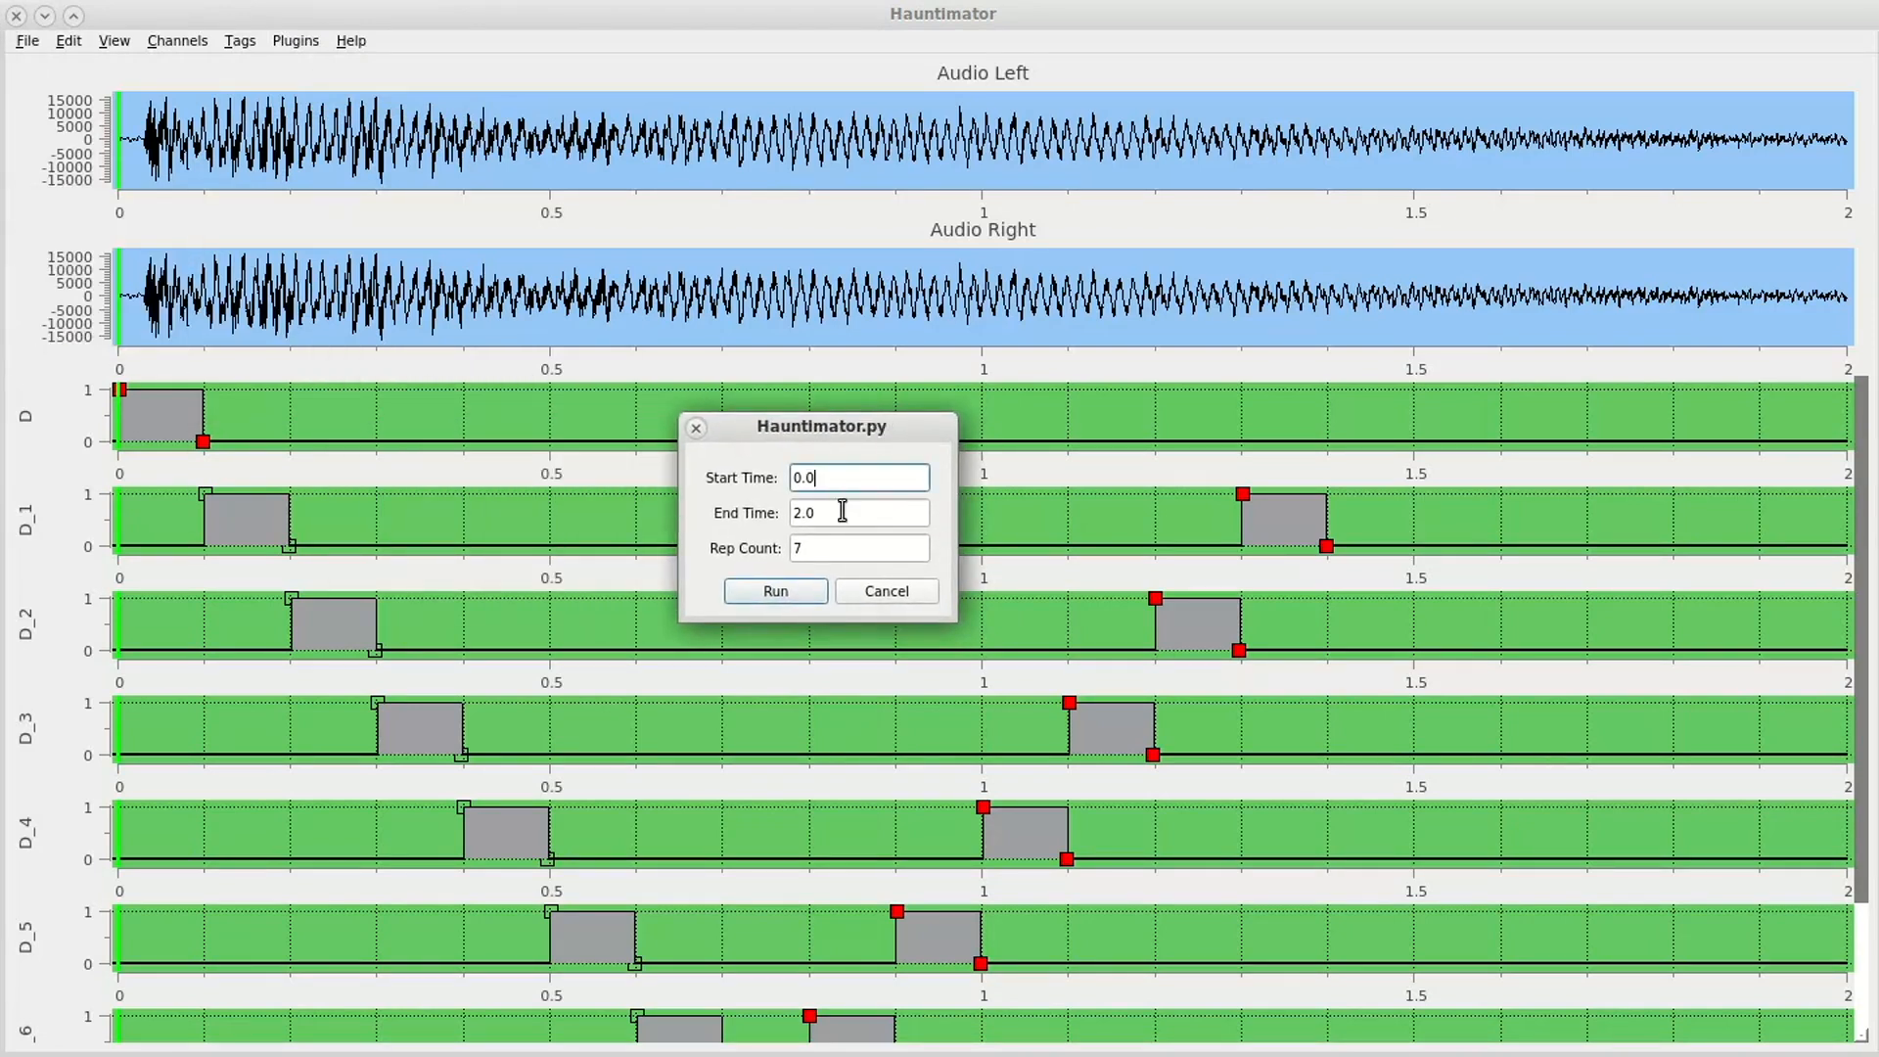
drag(830, 513, 773, 515)
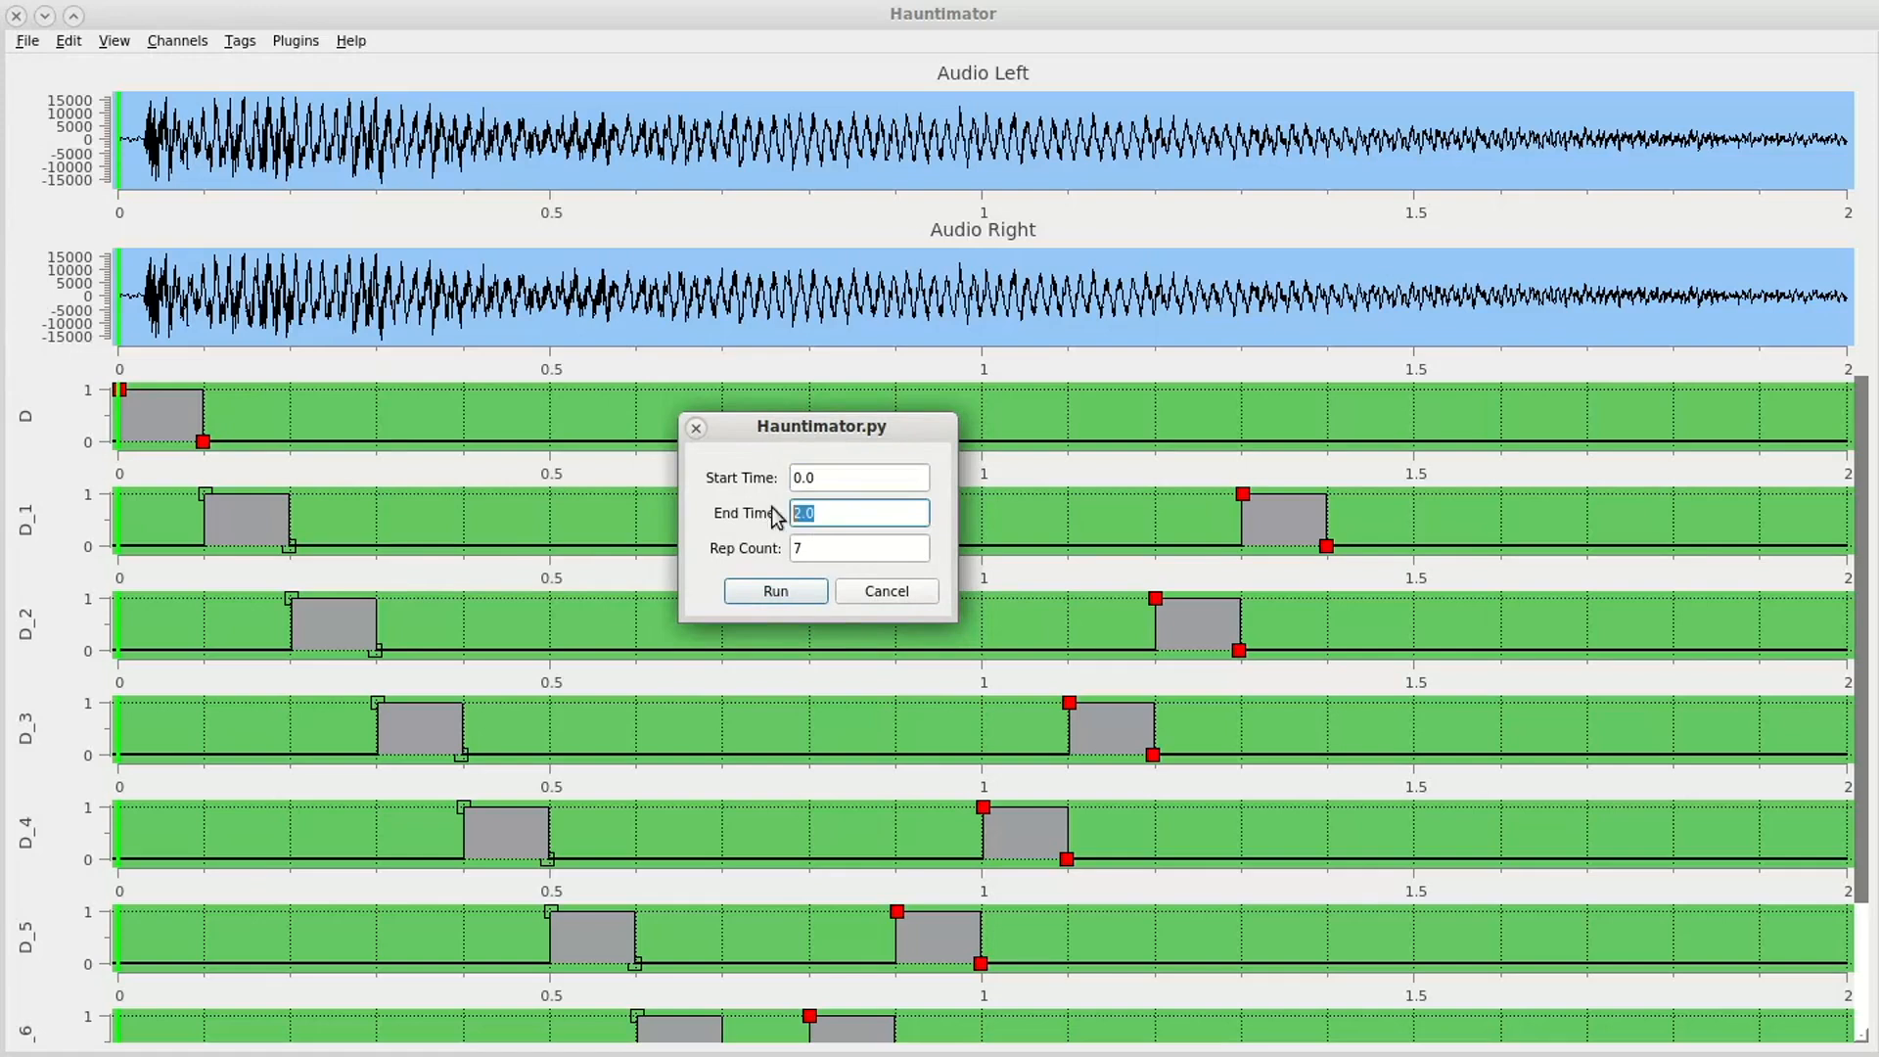
text(0)
drag(820, 550, 788, 548)
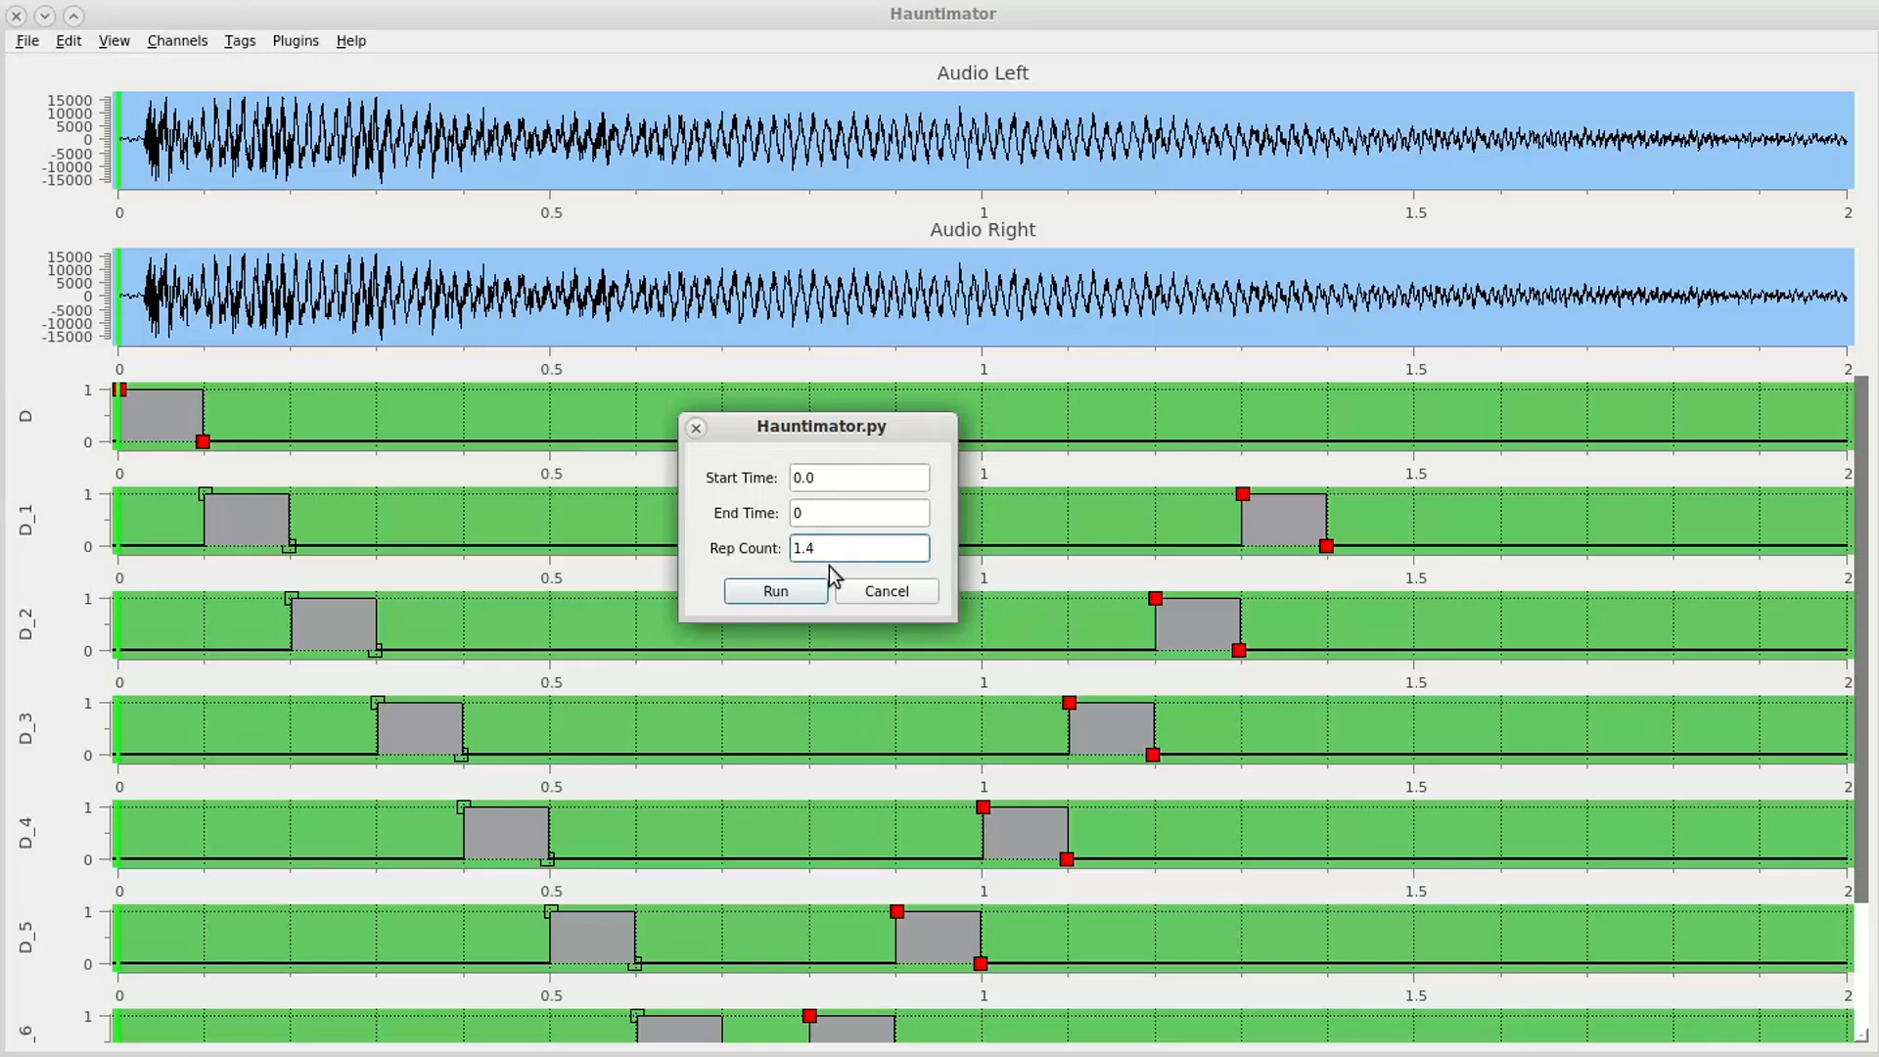
click(822, 512)
drag(813, 512, 788, 512)
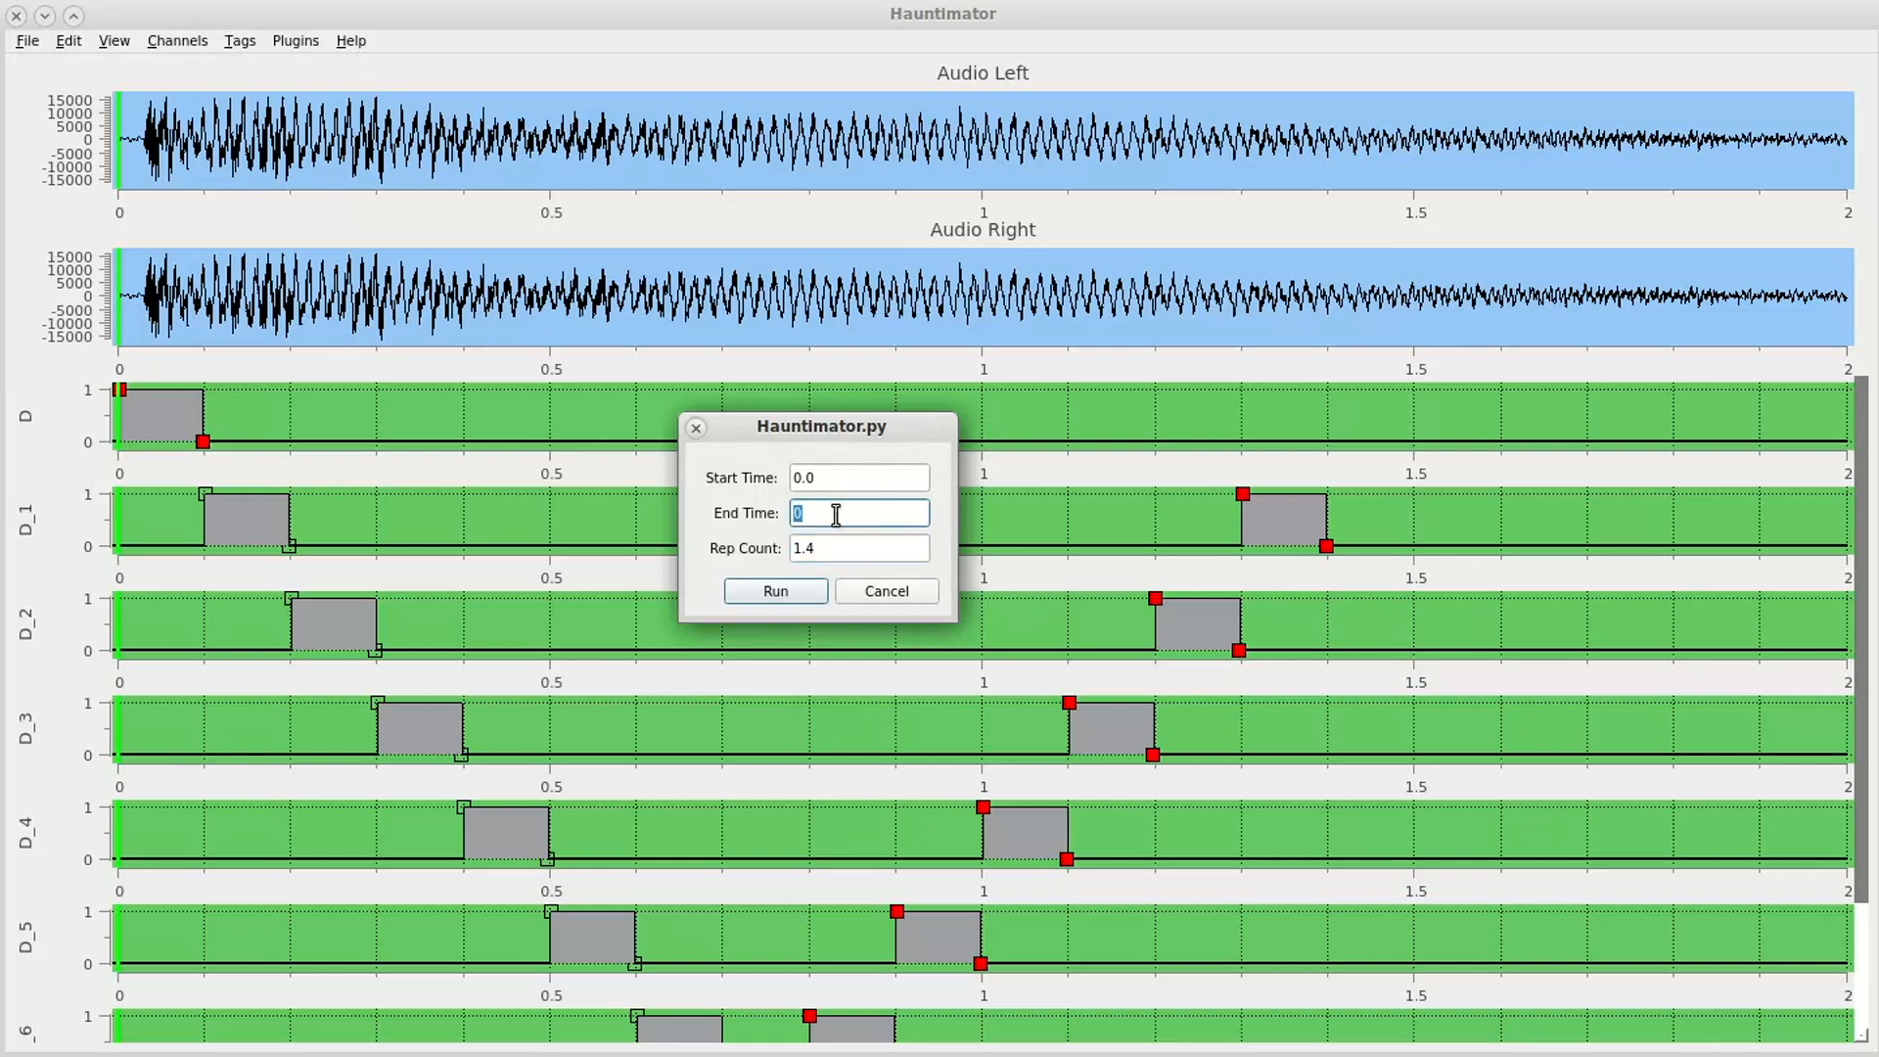
text(1.4)
key(Tab)
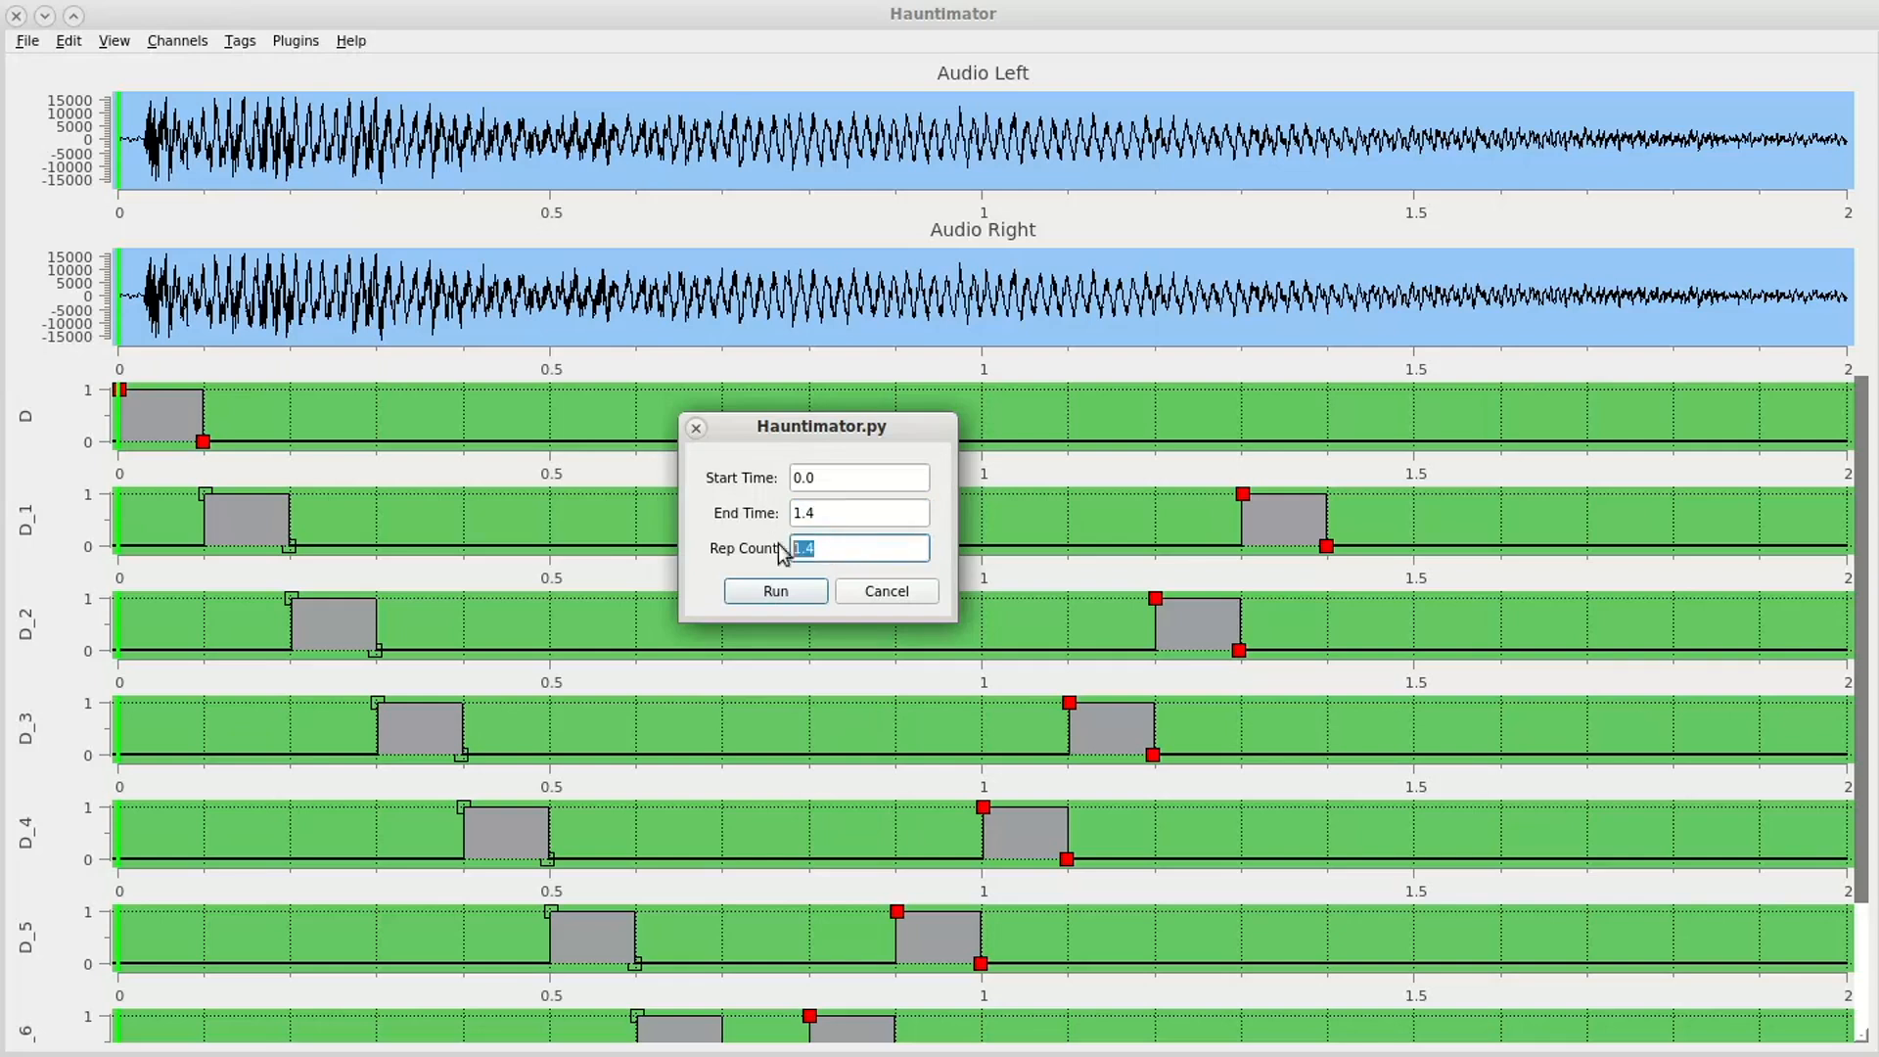
text(4)
click(769, 591)
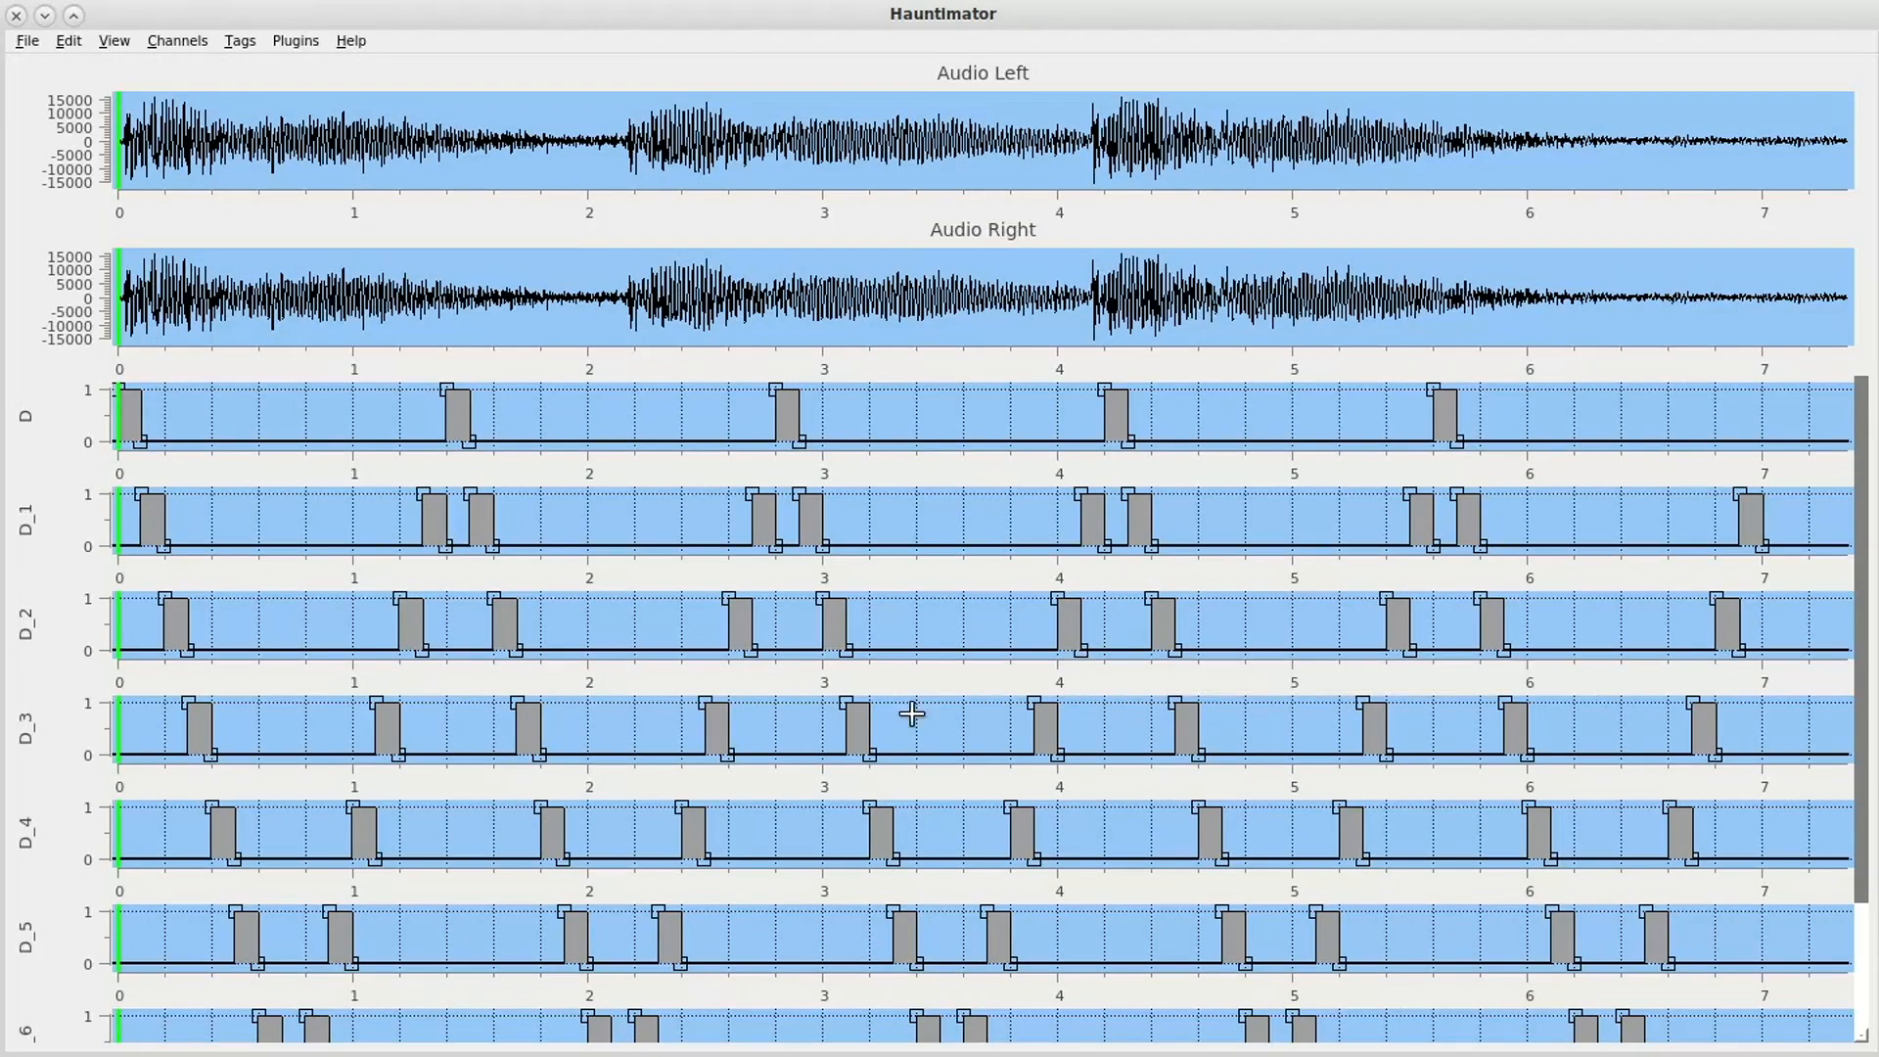
- Set the displayed time range from 4.2 to 7.5 seconds
click(115, 43)
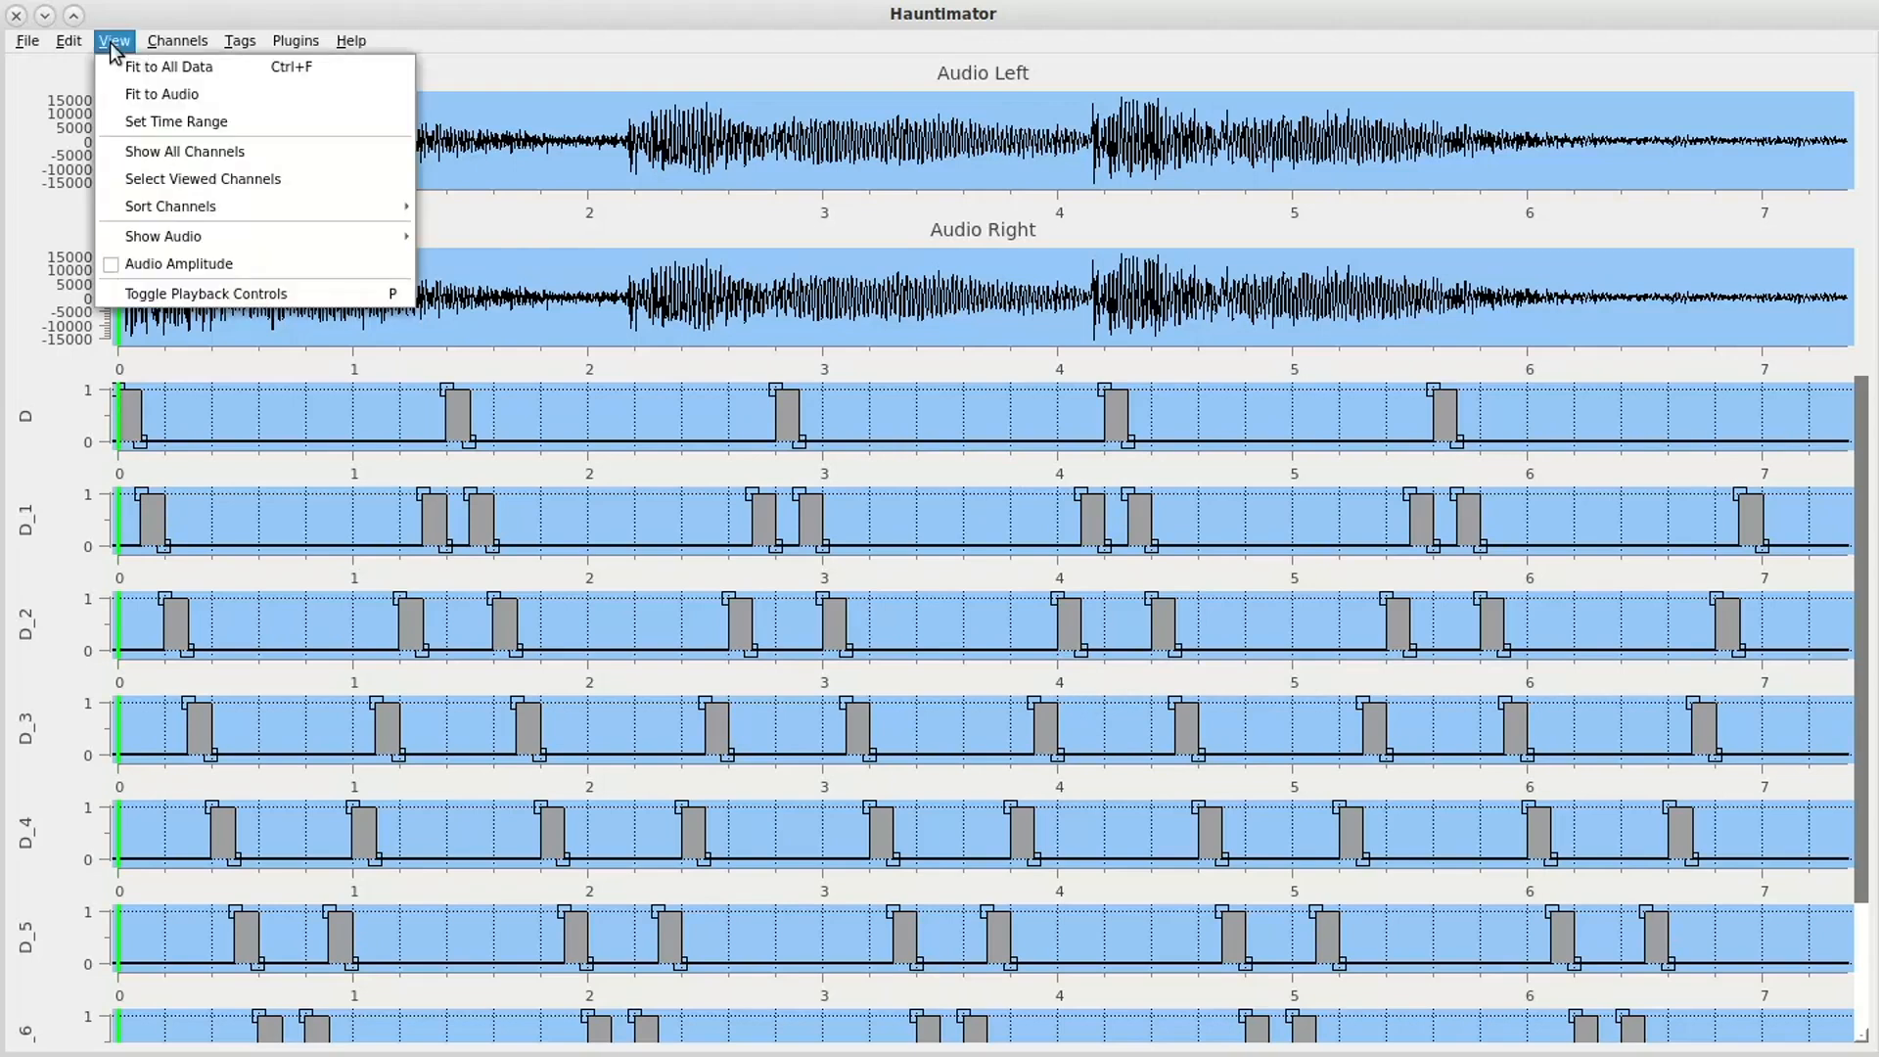
click(147, 122)
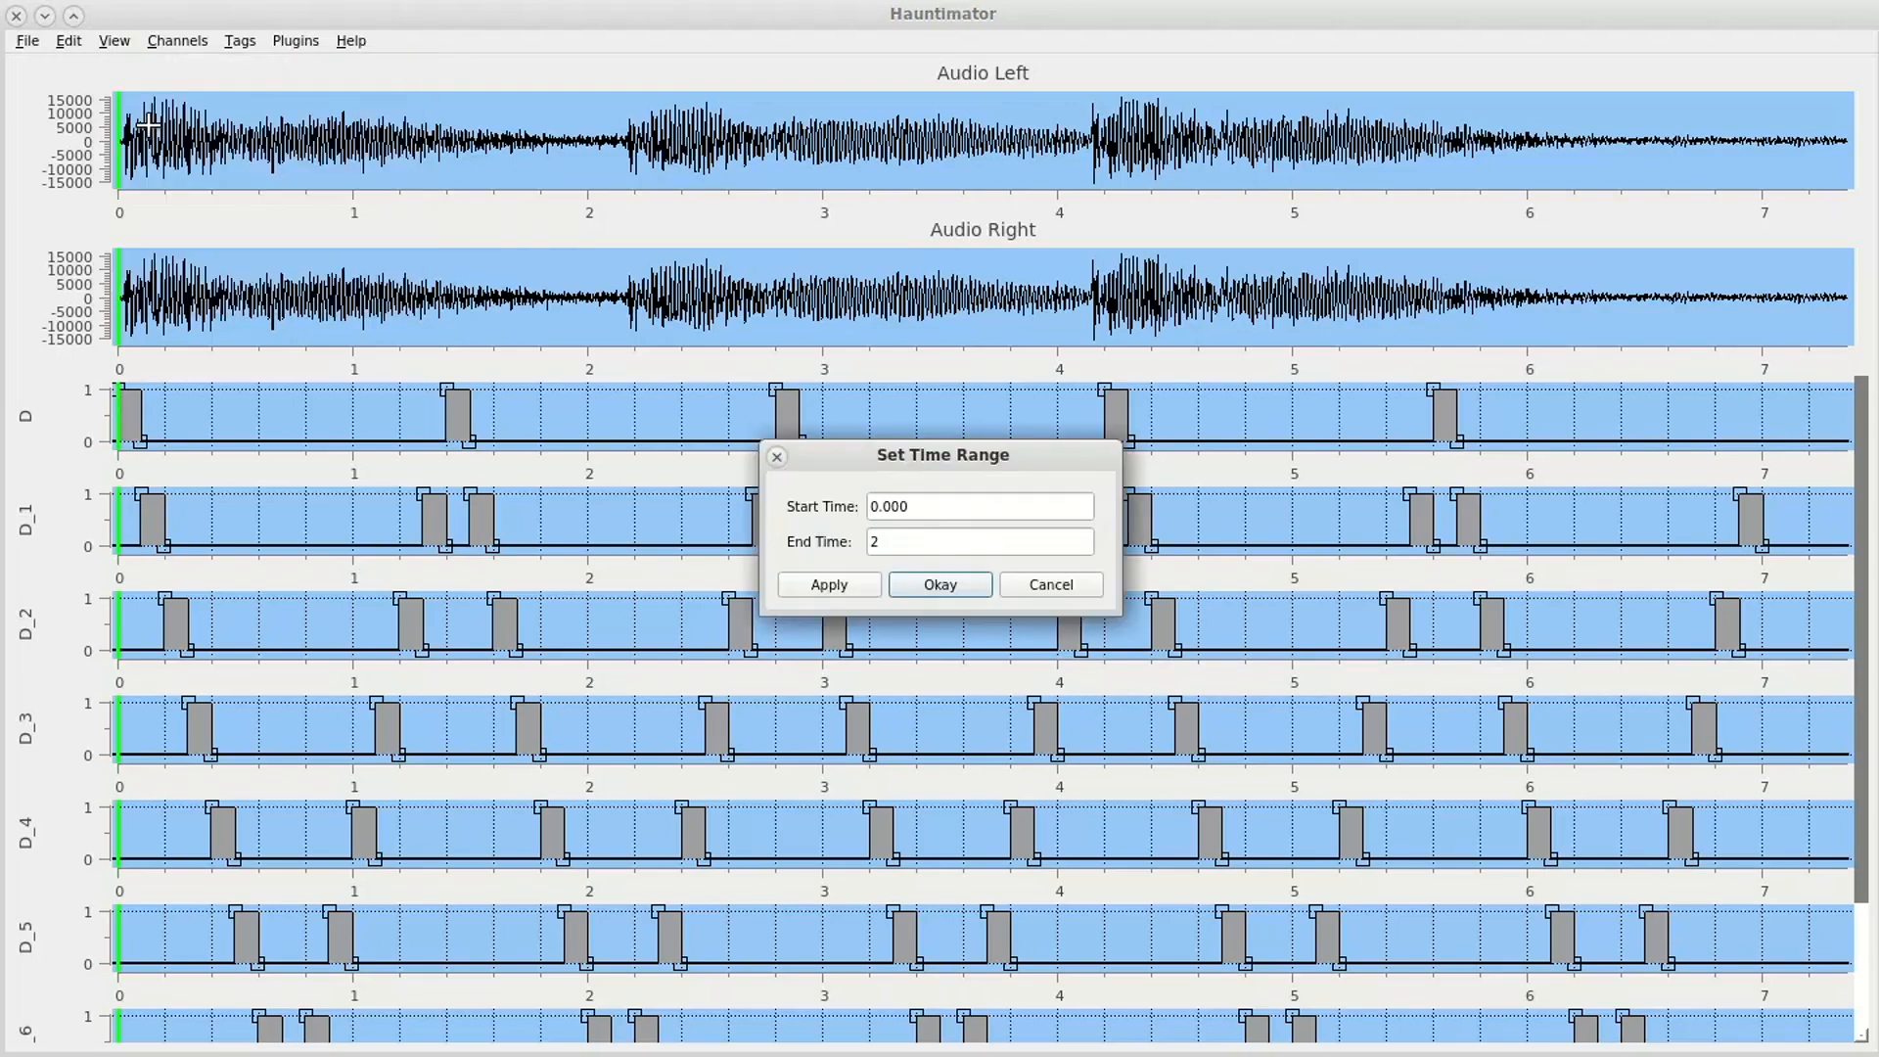
double_click(920, 508)
text(4.2)
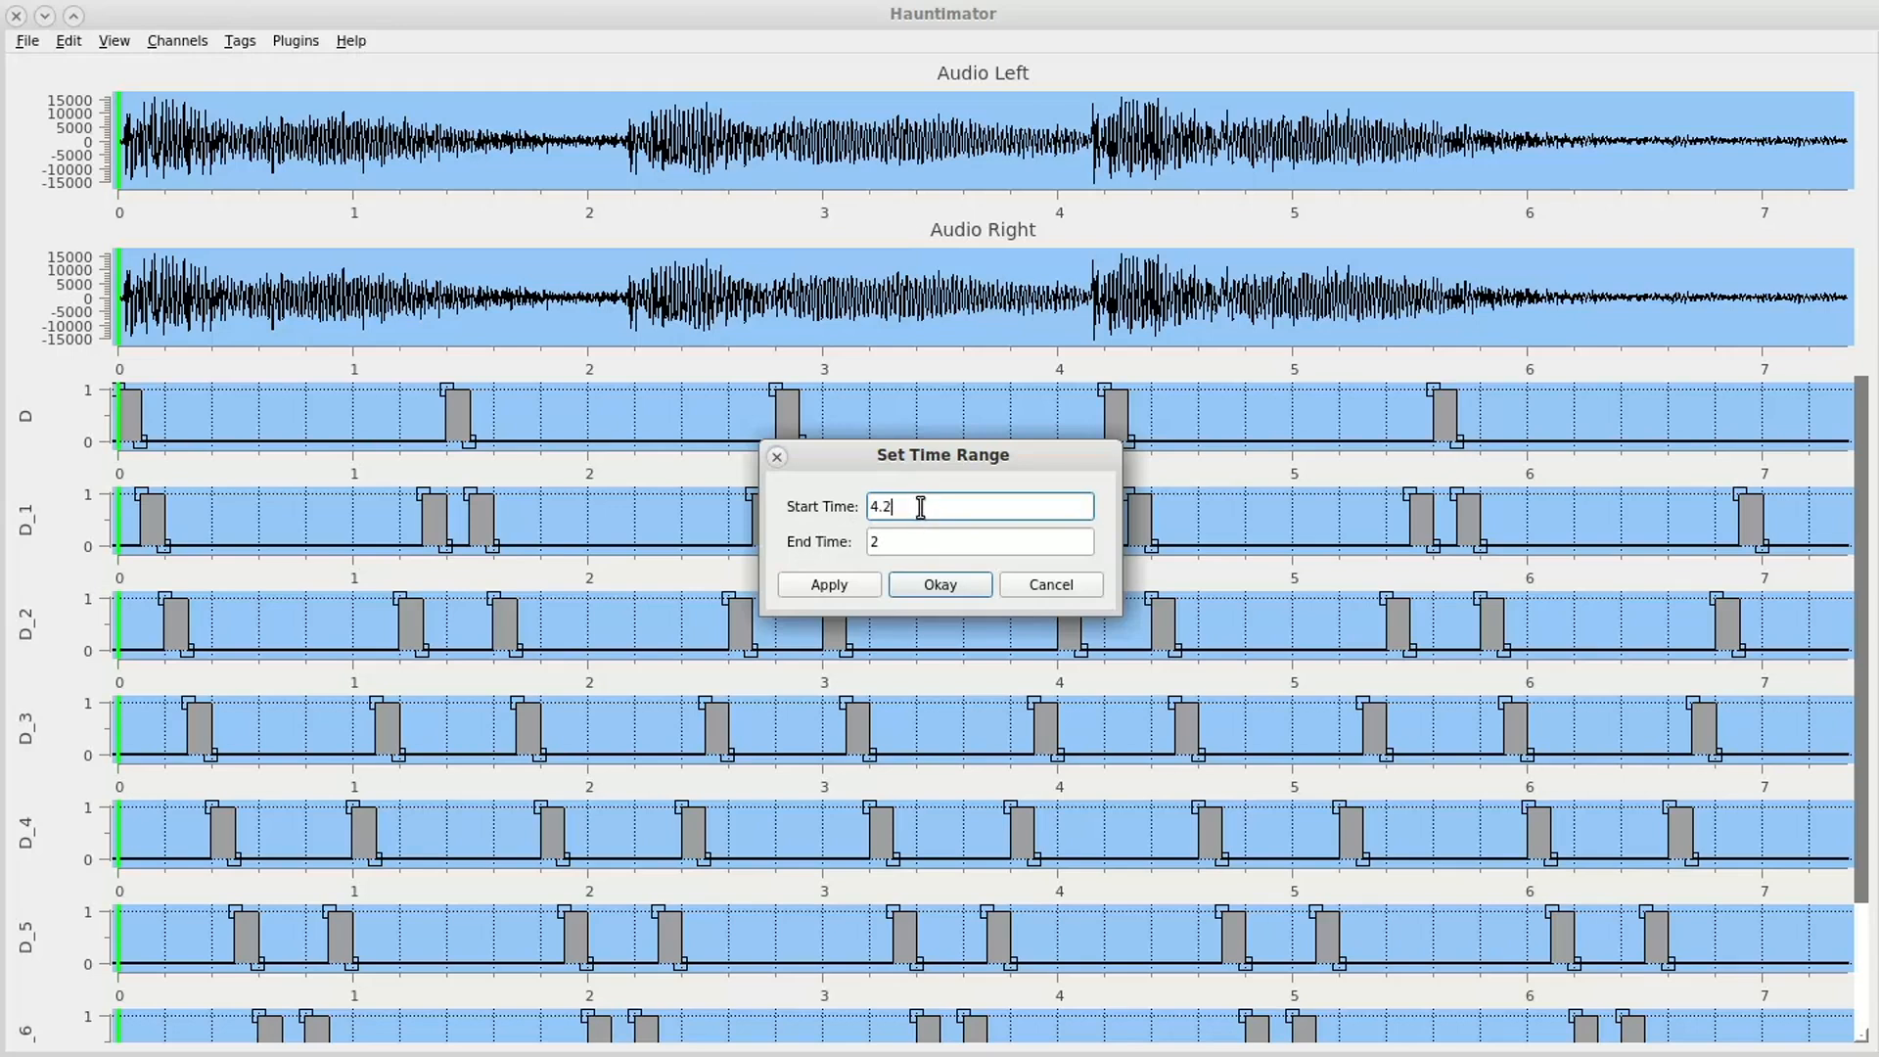
double_click(892, 544)
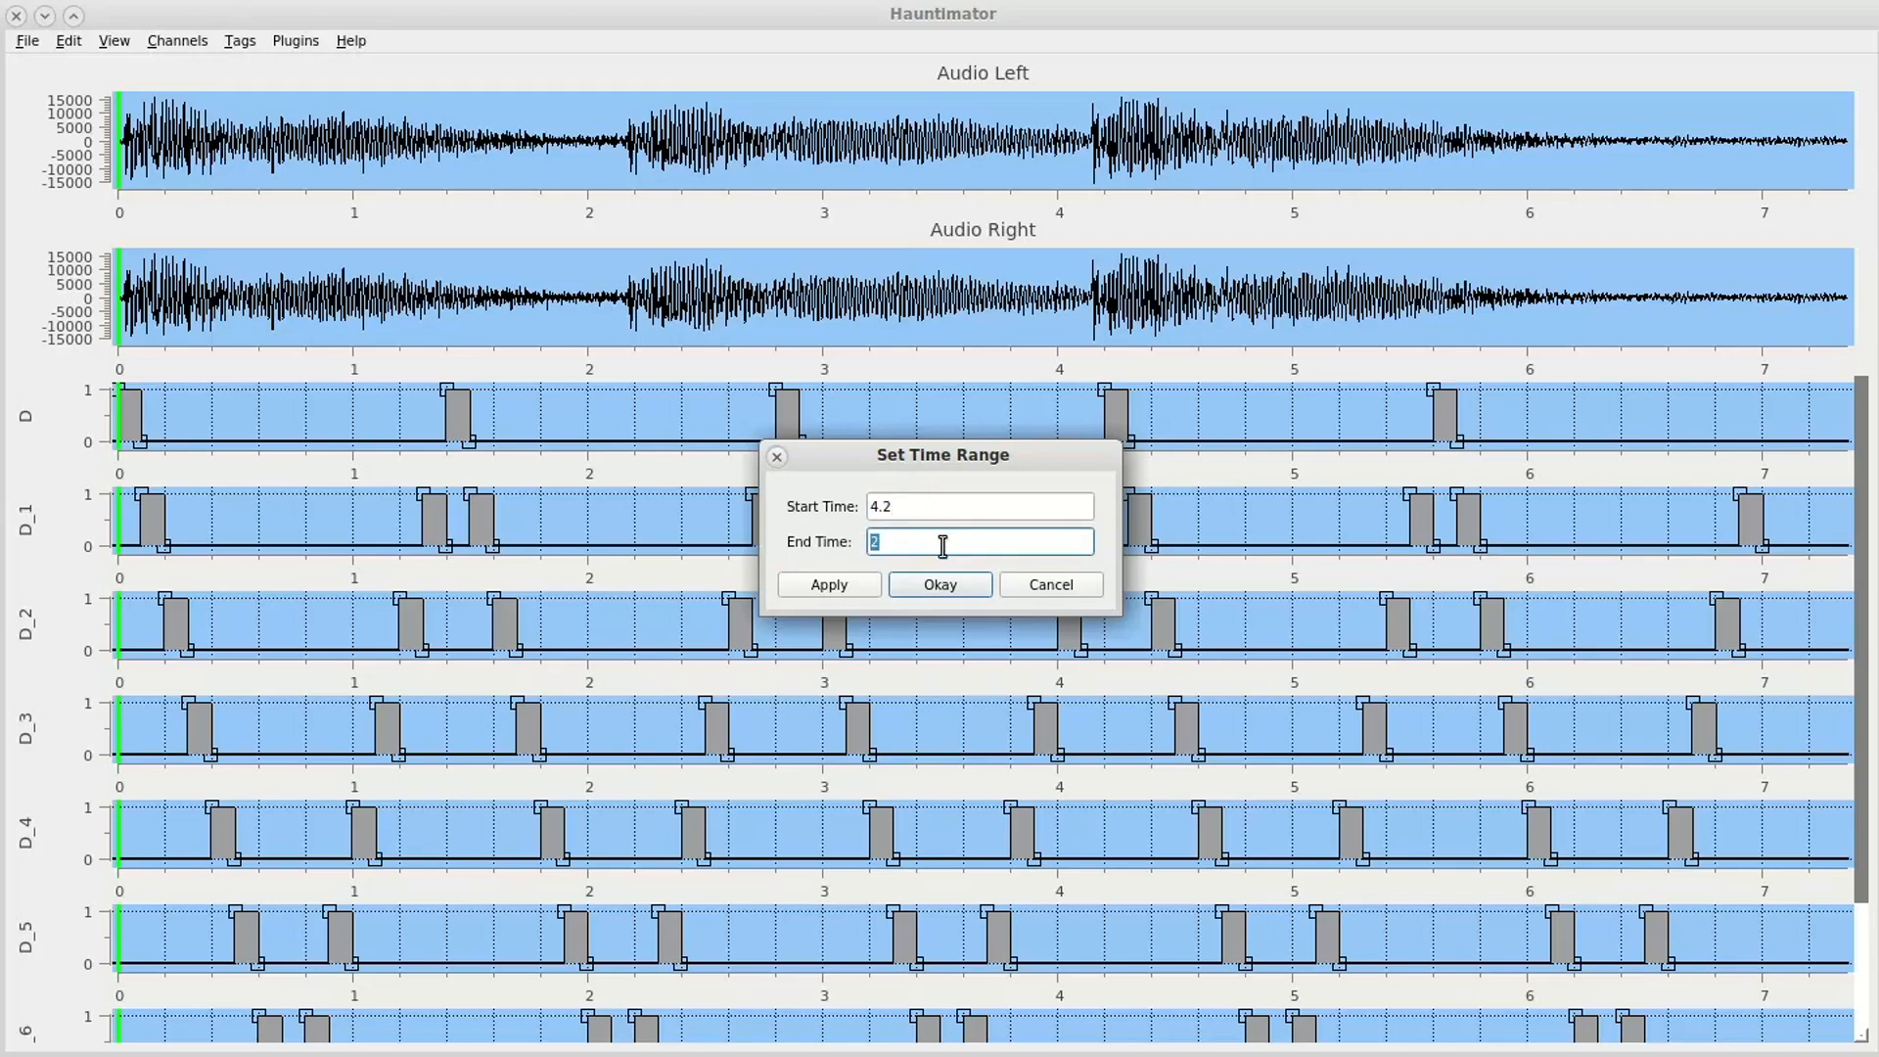
text(7.5)
click(940, 584)
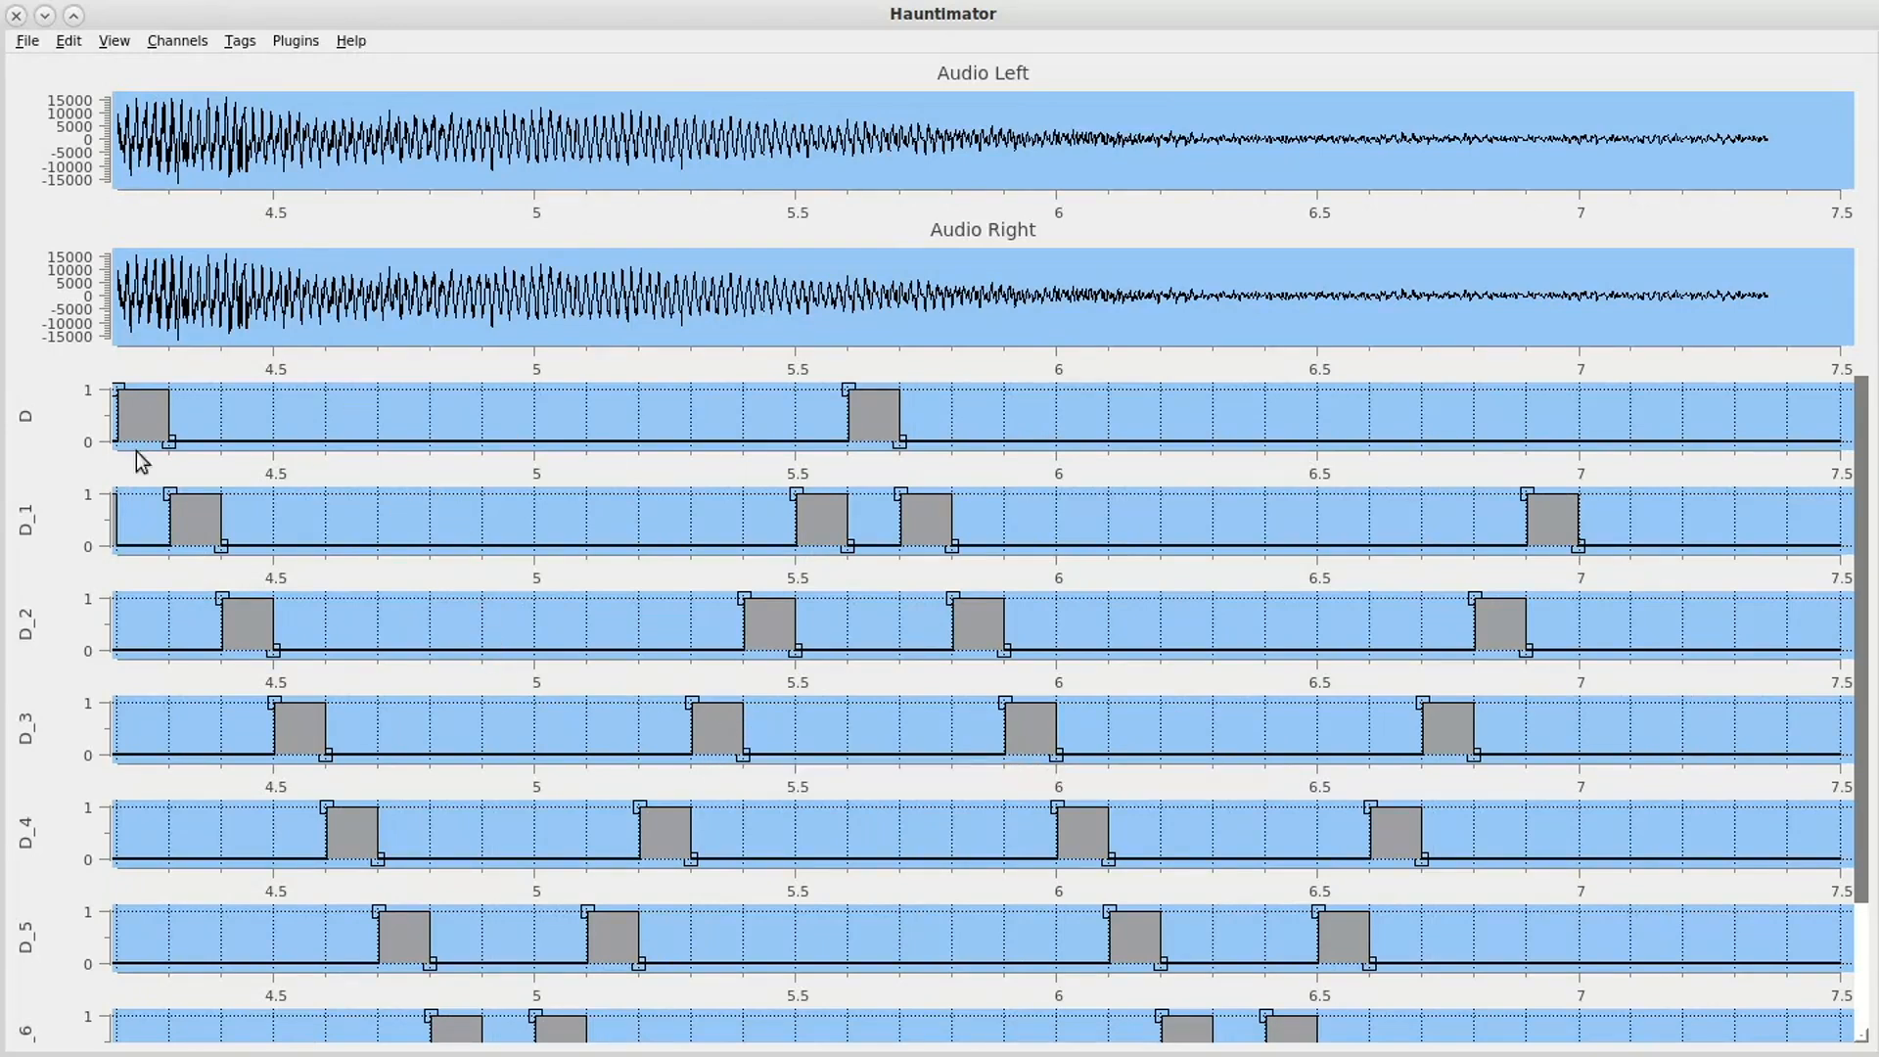
- Select all digital channels and apply the stock invert plugin to them
key(ctrl+a)
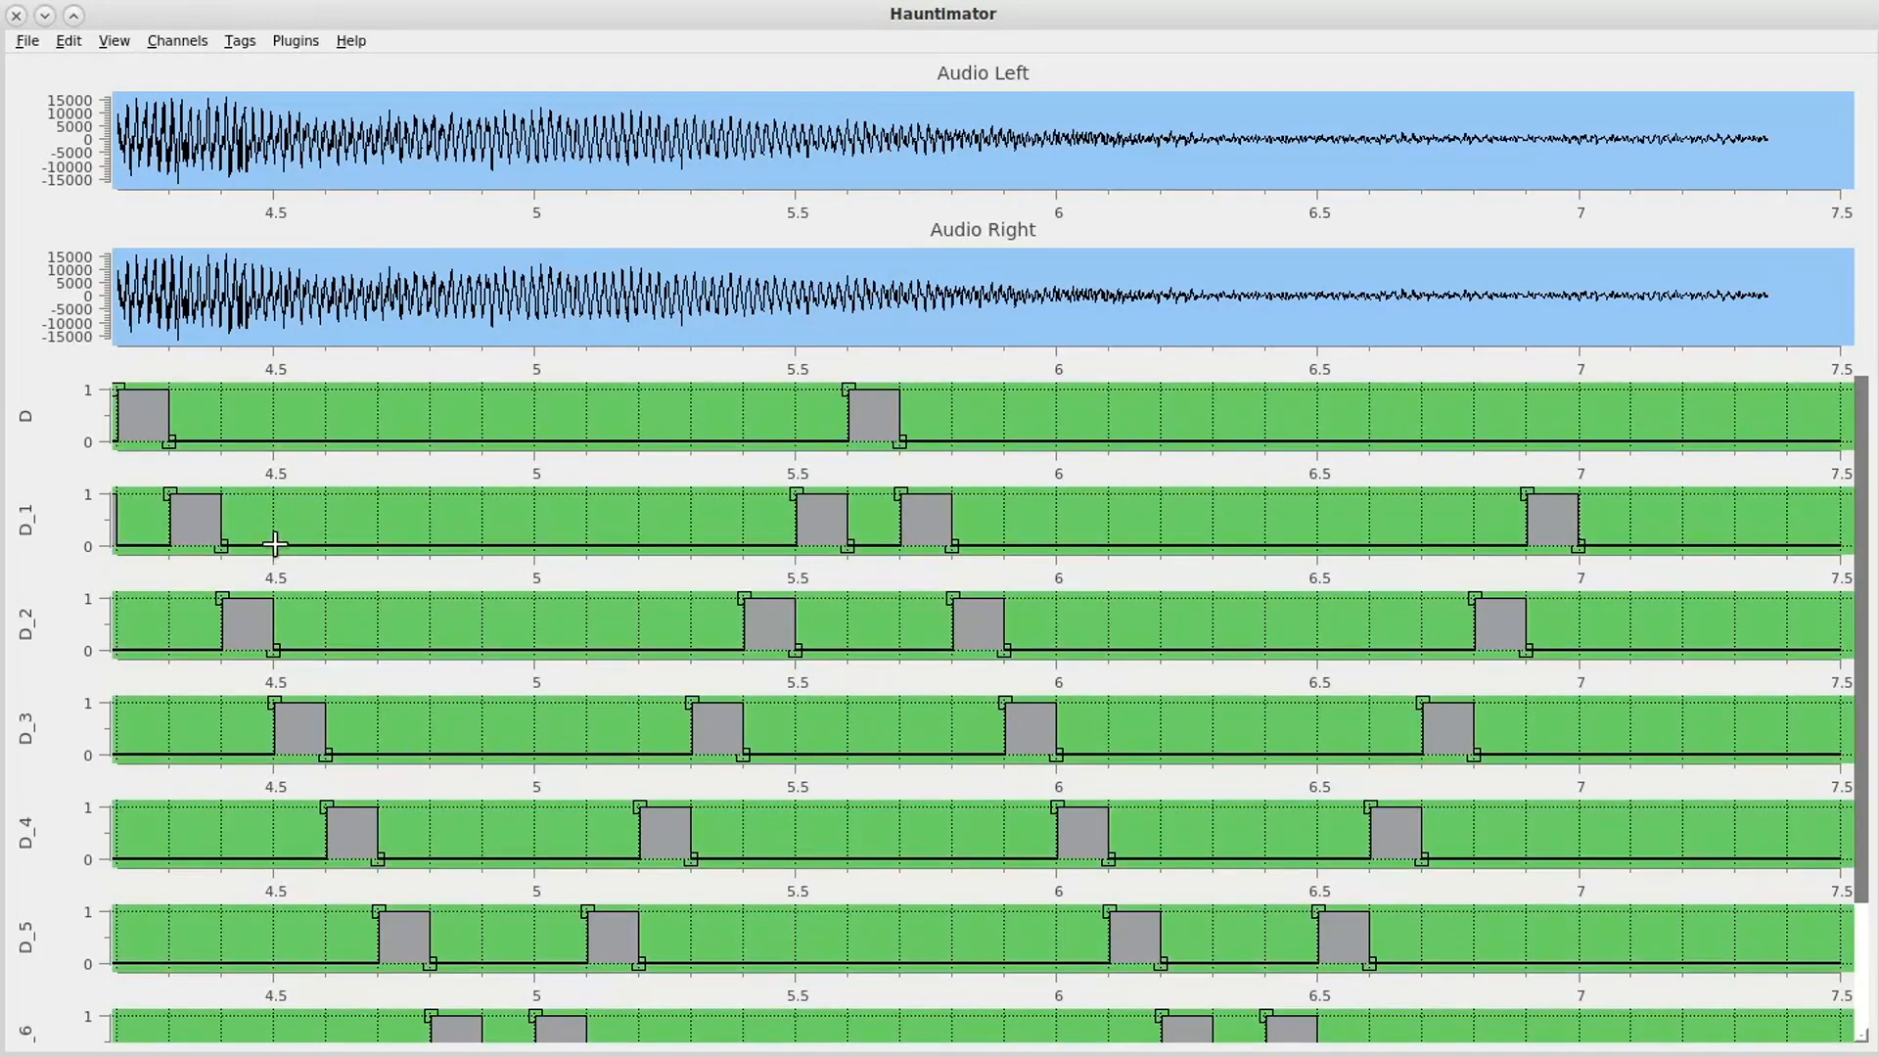
click(296, 41)
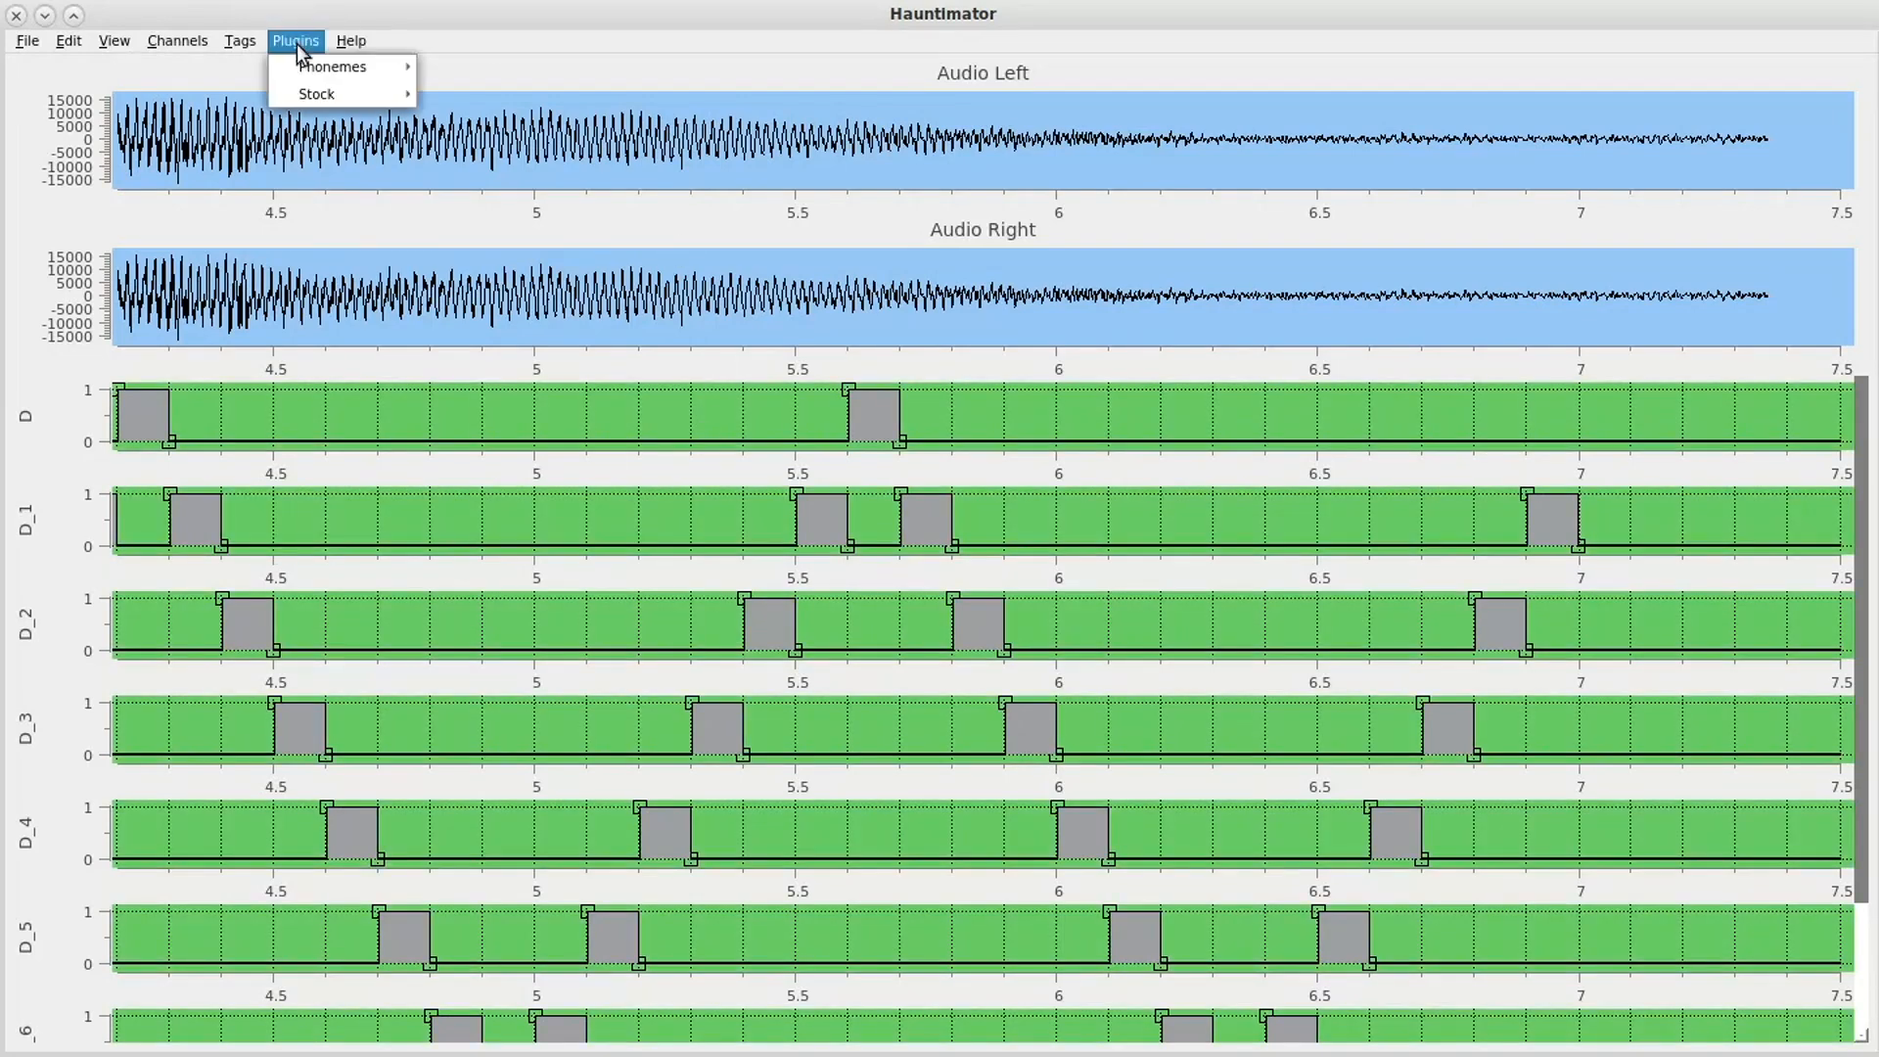
mouse_move(305, 98)
click(474, 93)
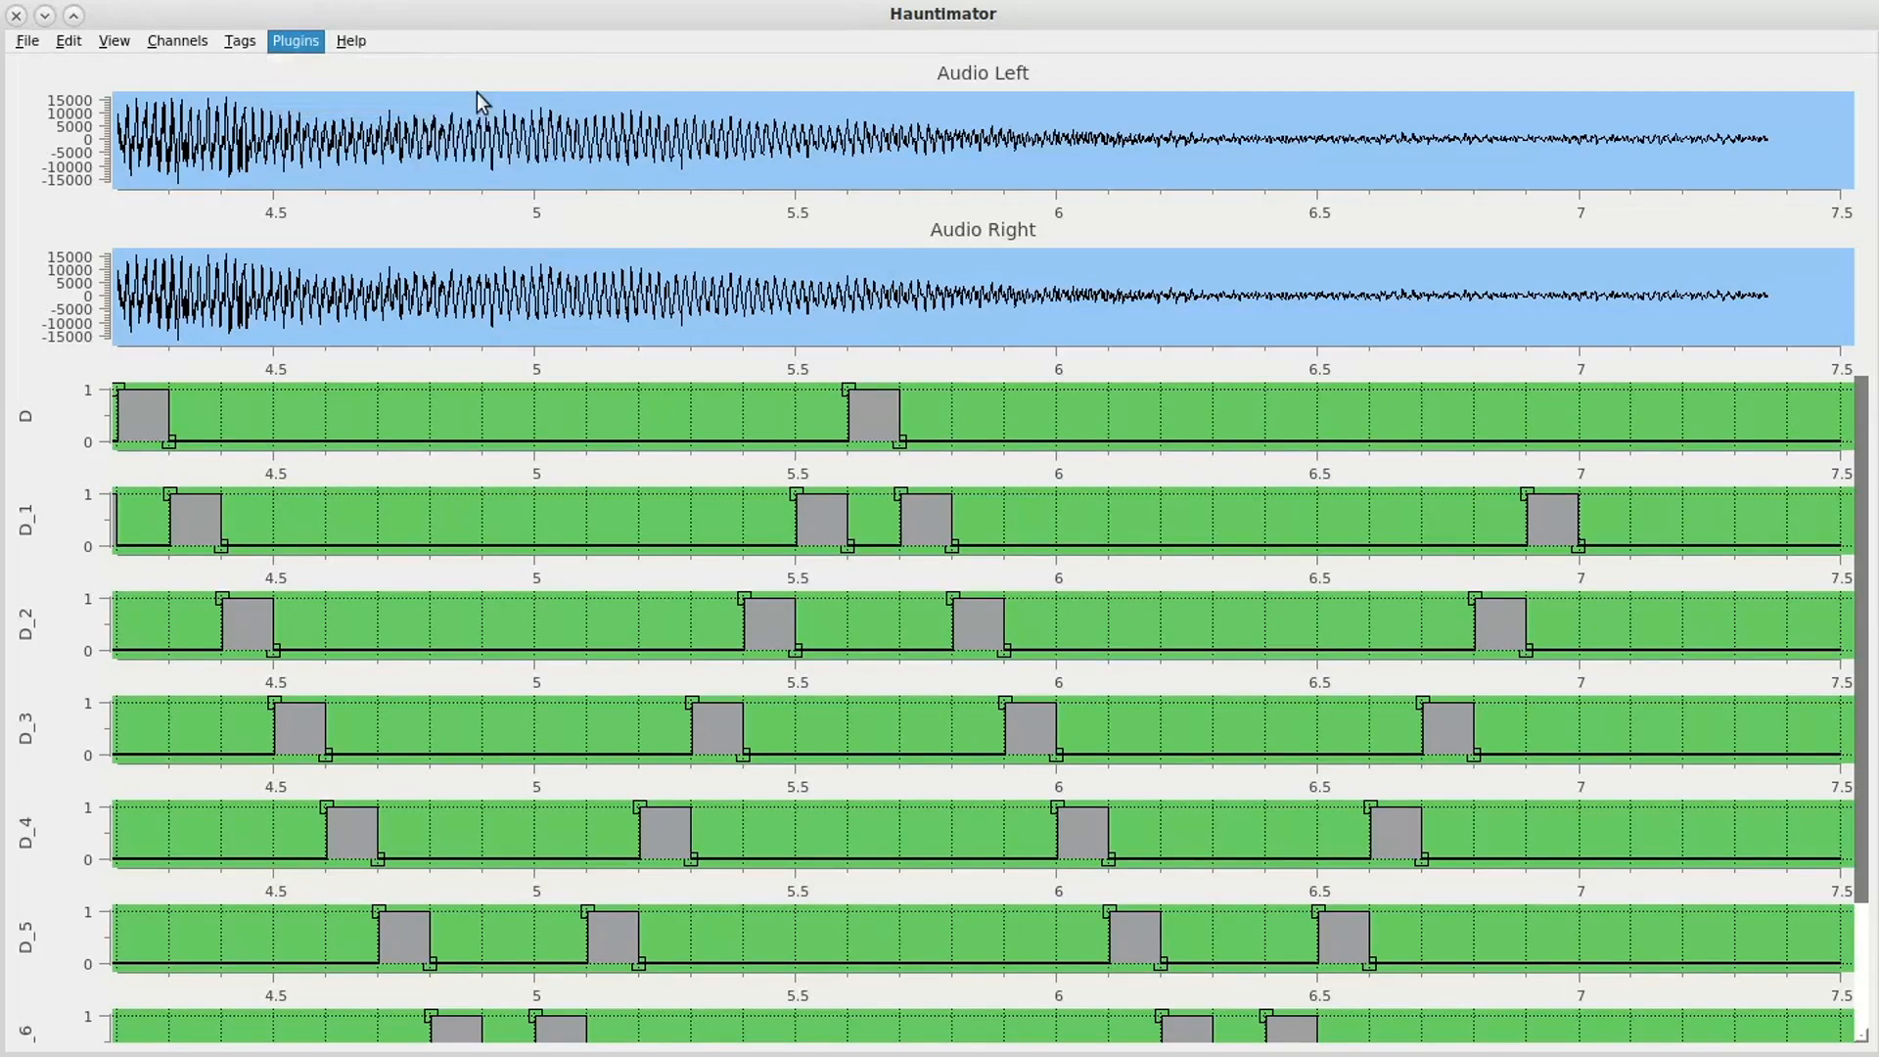